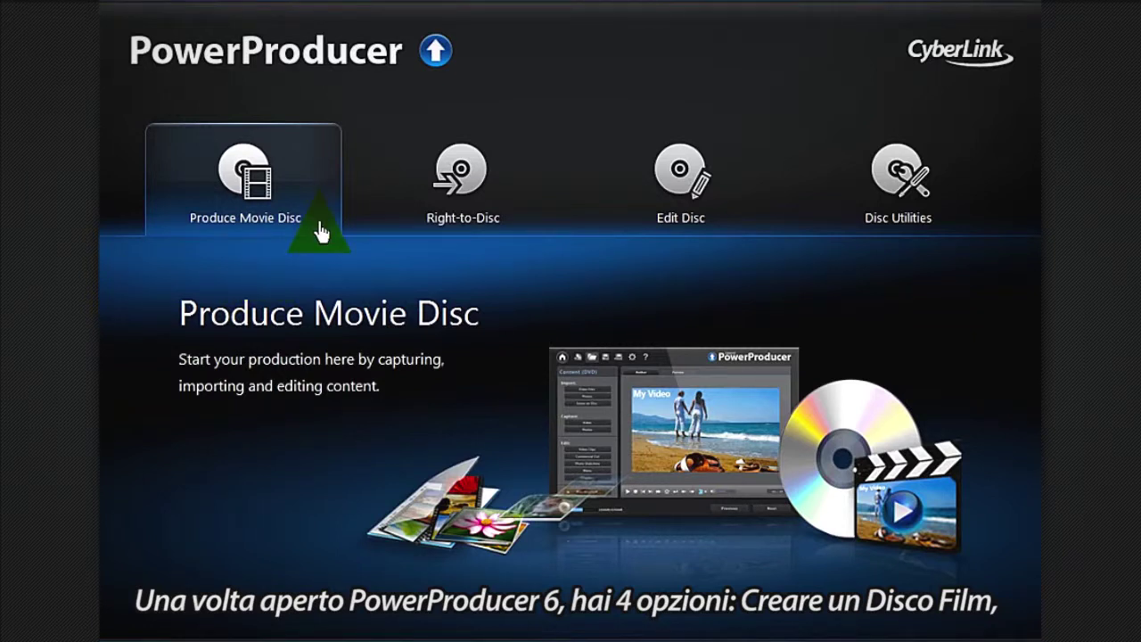
# - Start a new Produce Movie Disc project to reach the Select Your Media page
pyautogui.moveTo(521, 216)
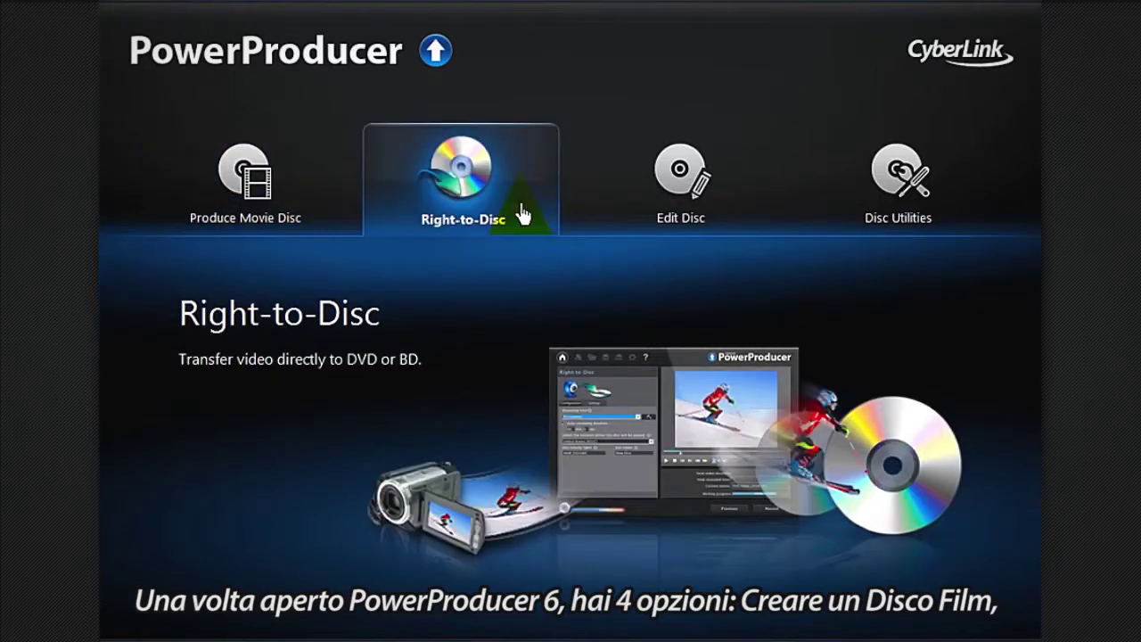
pyautogui.moveTo(733, 214)
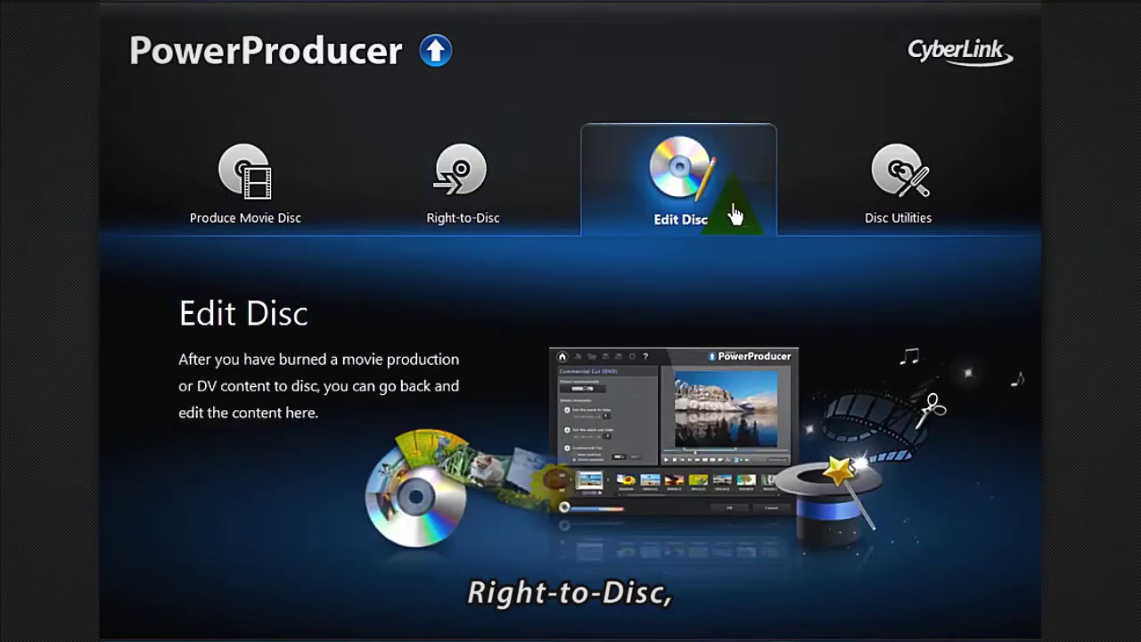
pyautogui.moveTo(962, 208)
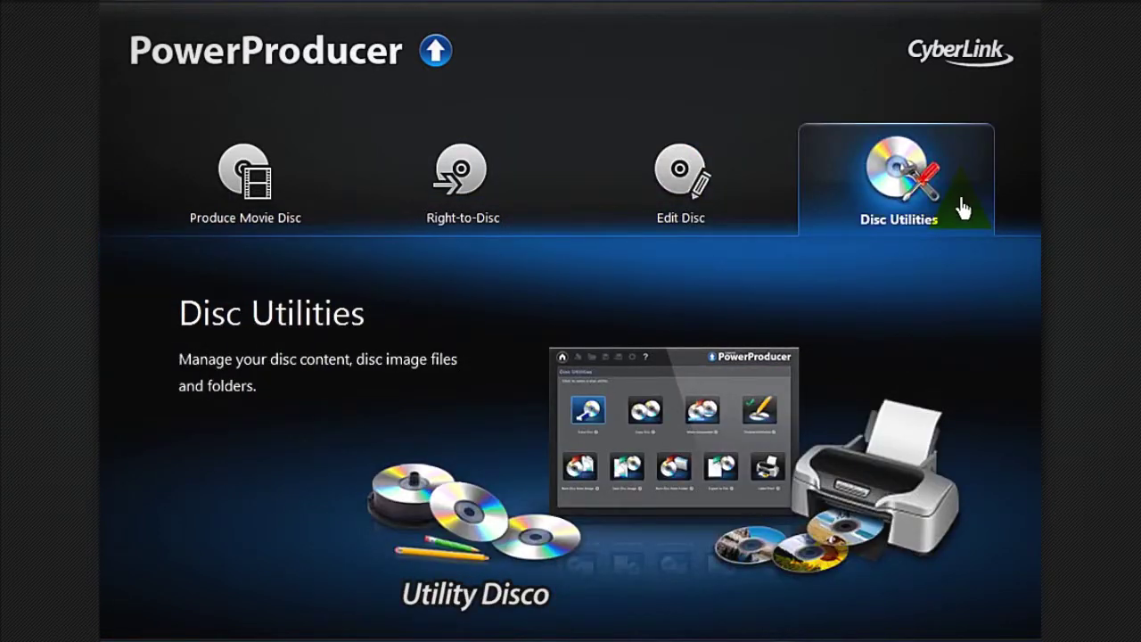
pyautogui.click(310, 219)
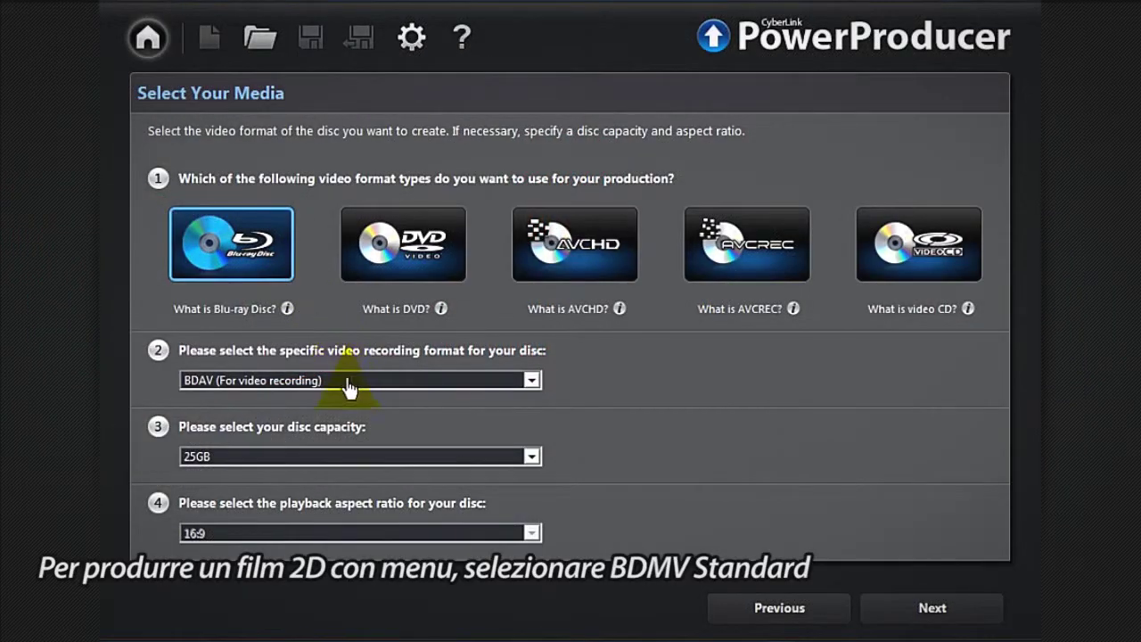
# - Set the Blu-ray disc to BDMV (Standard 2D with menu) at 50GB, then switch to DVD
pyautogui.click(348, 380)
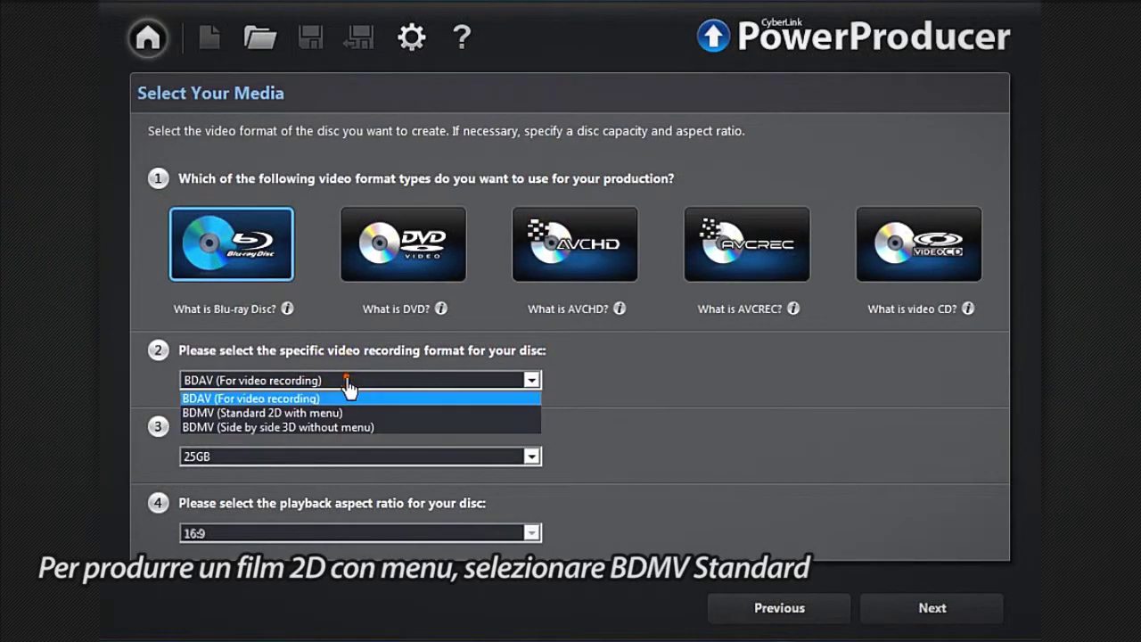
pyautogui.click(384, 412)
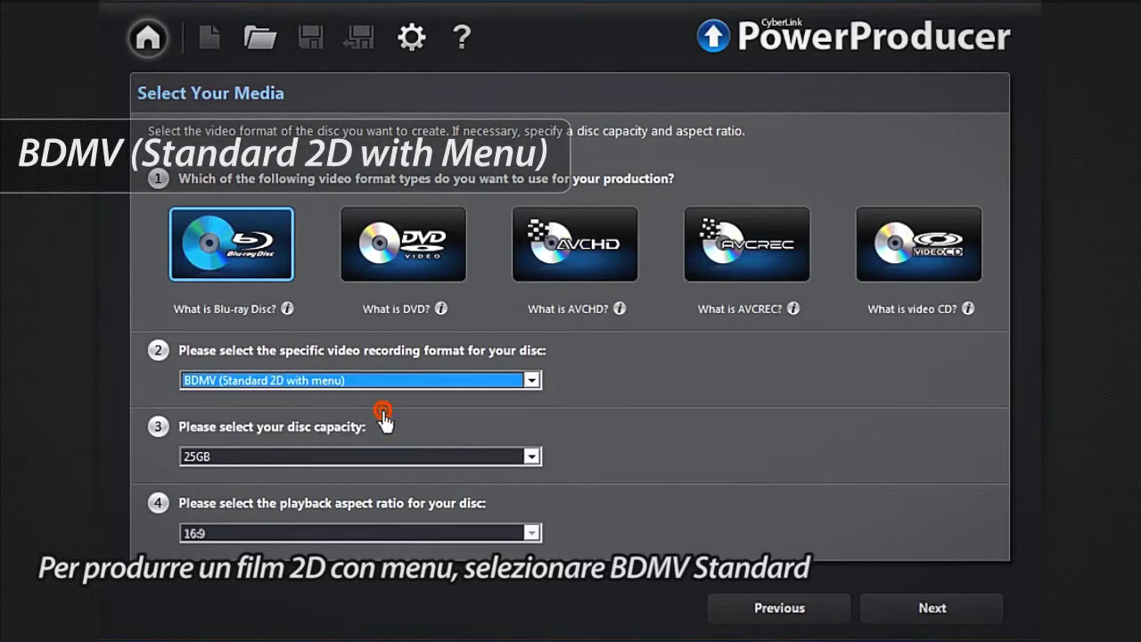
pyautogui.click(384, 457)
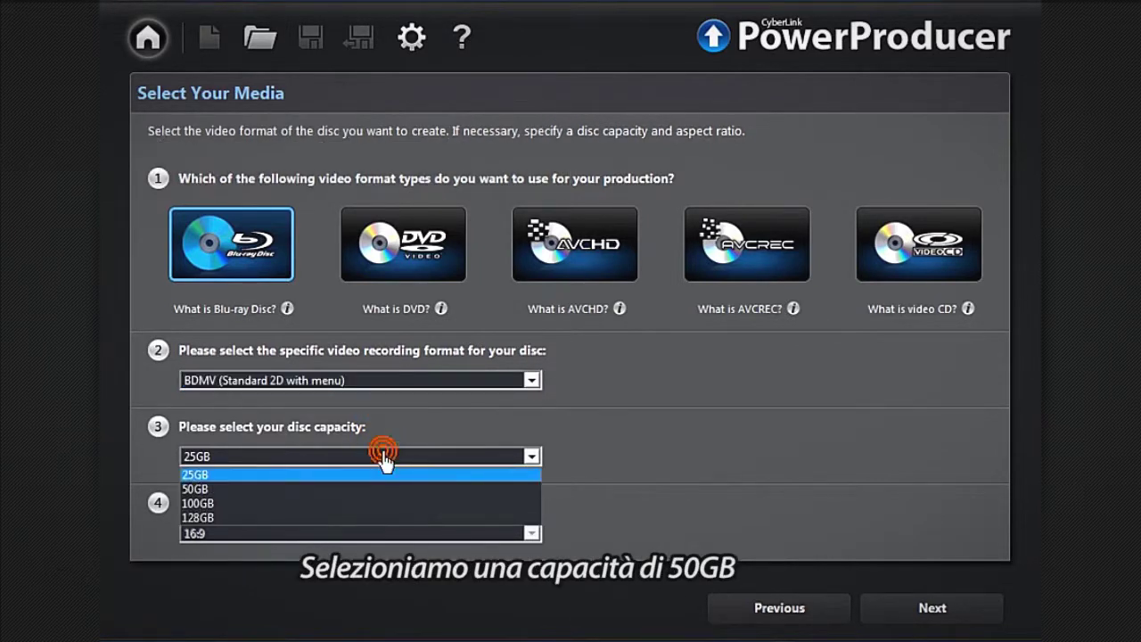
pyautogui.click(369, 489)
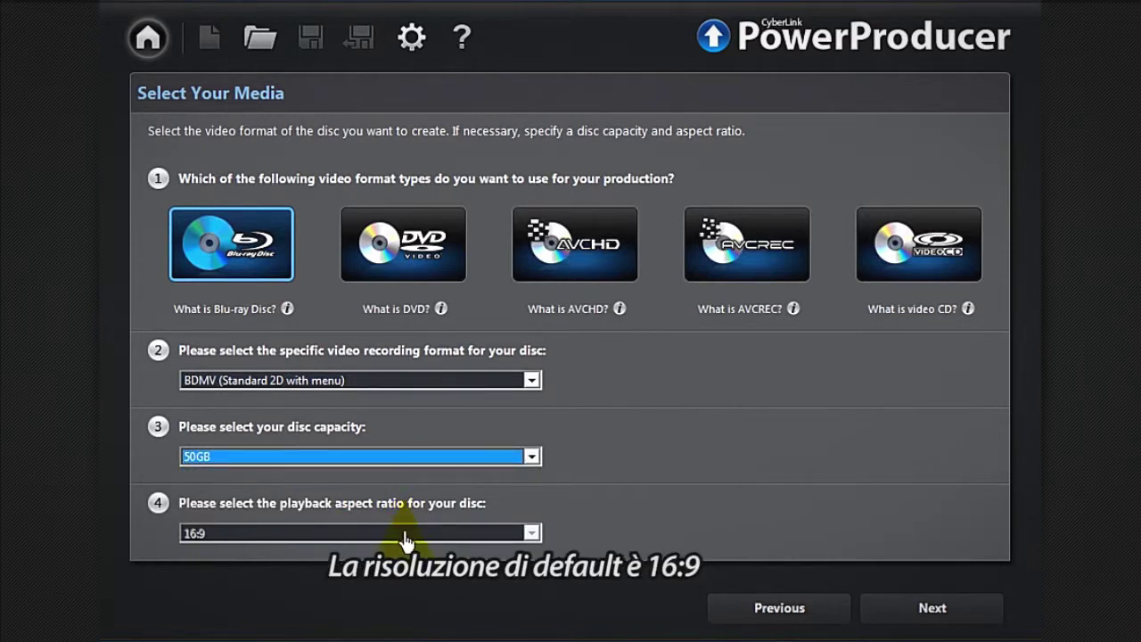
pyautogui.click(451, 278)
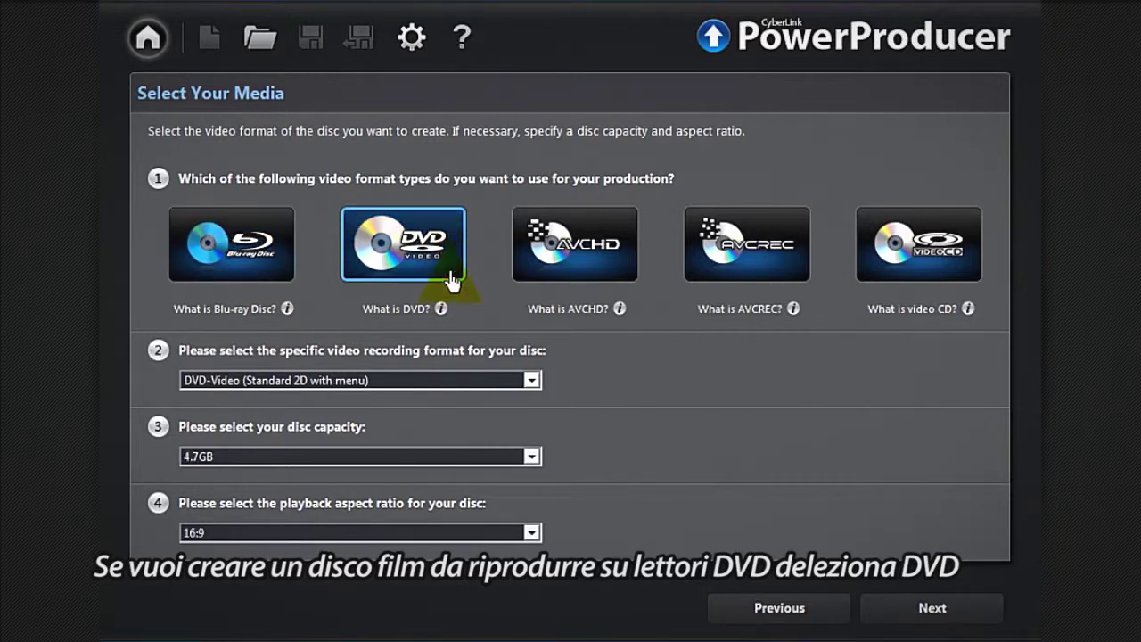
# - Check DVD-Video at 8.5GB and 16:9 and AVCREC, then proceed to the Content (BDMV) page
pyautogui.click(443, 380)
pyautogui.click(441, 401)
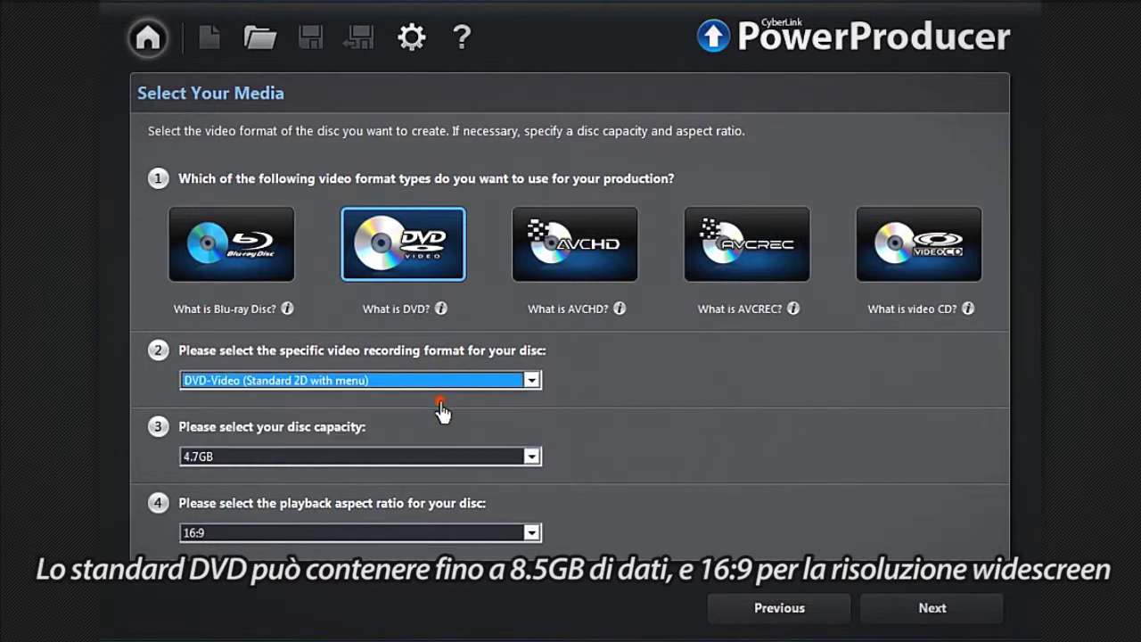
pyautogui.click(422, 458)
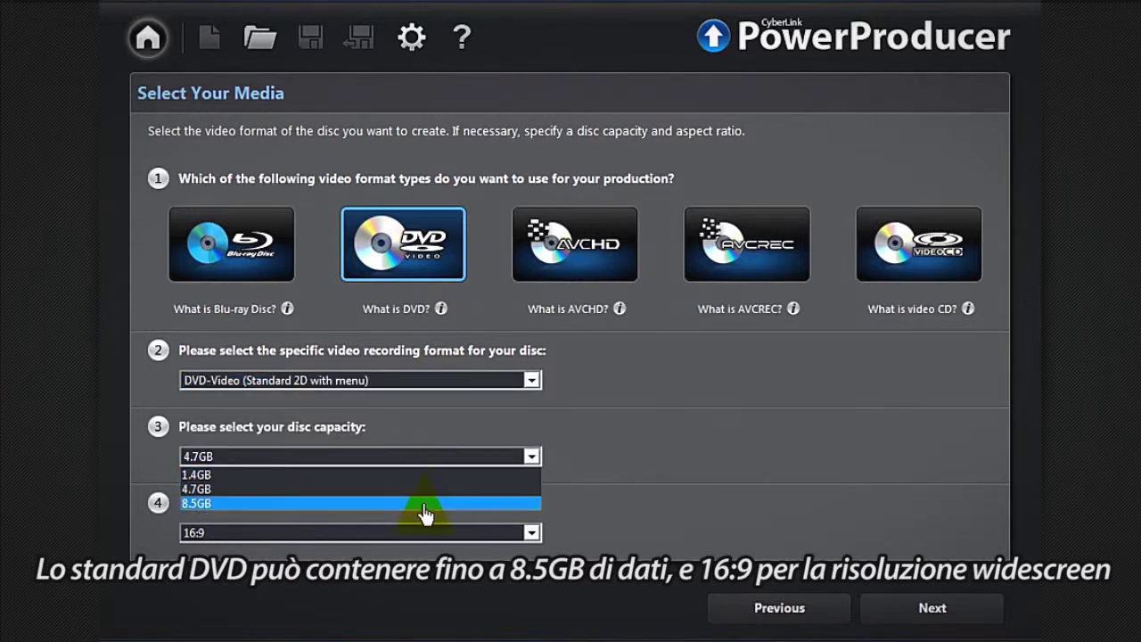
pyautogui.click(425, 505)
pyautogui.click(406, 533)
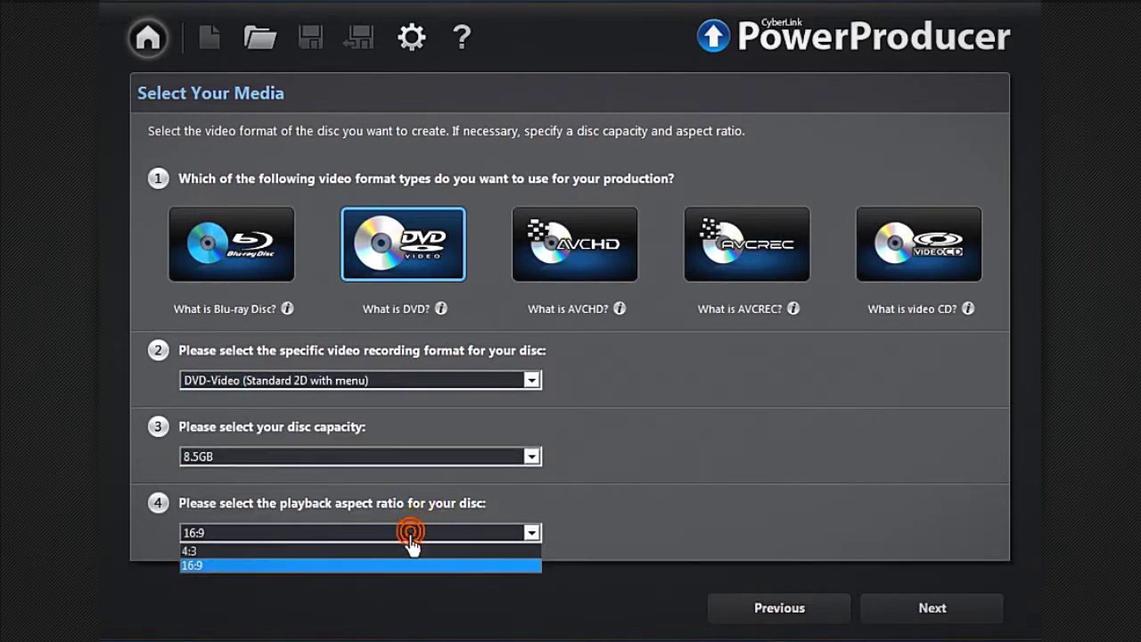
pyautogui.click(398, 565)
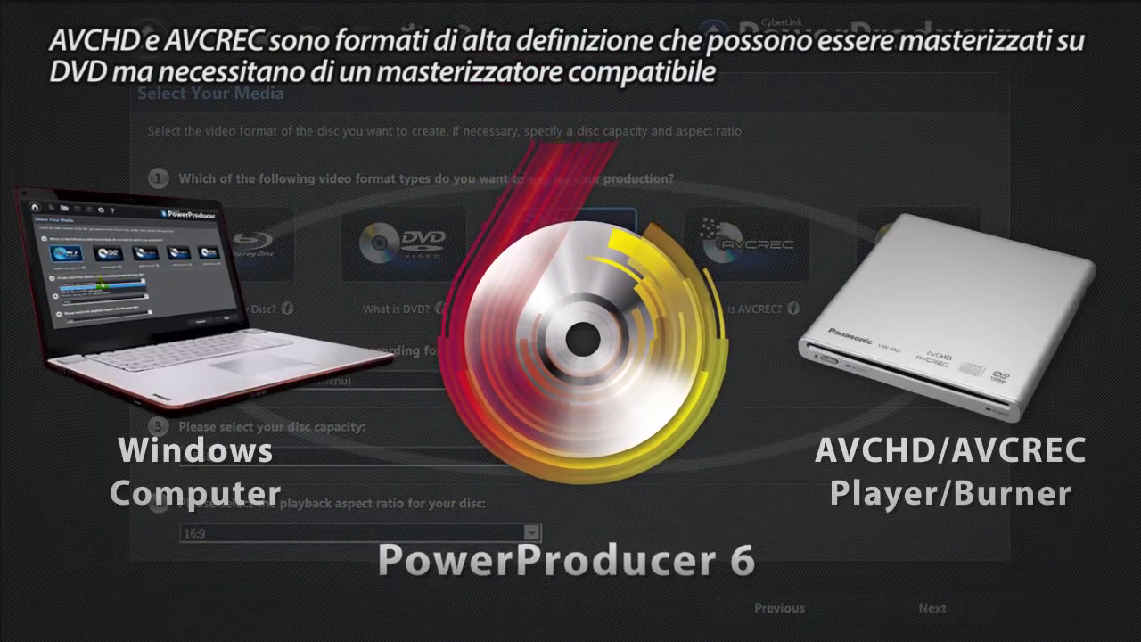
pyautogui.click(796, 273)
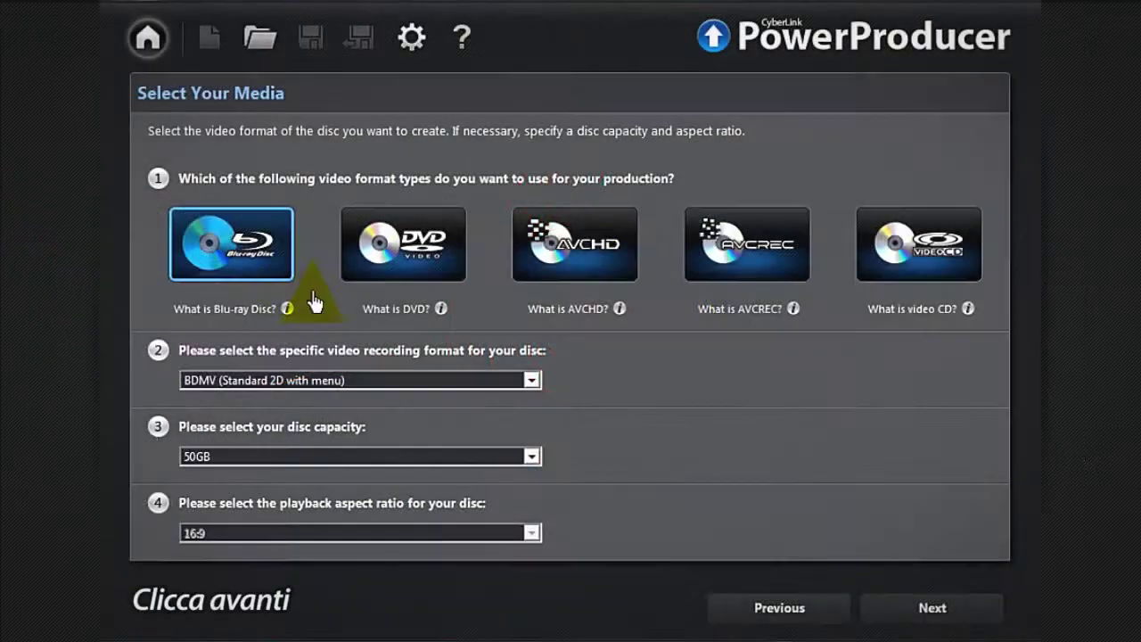
pyautogui.click(871, 610)
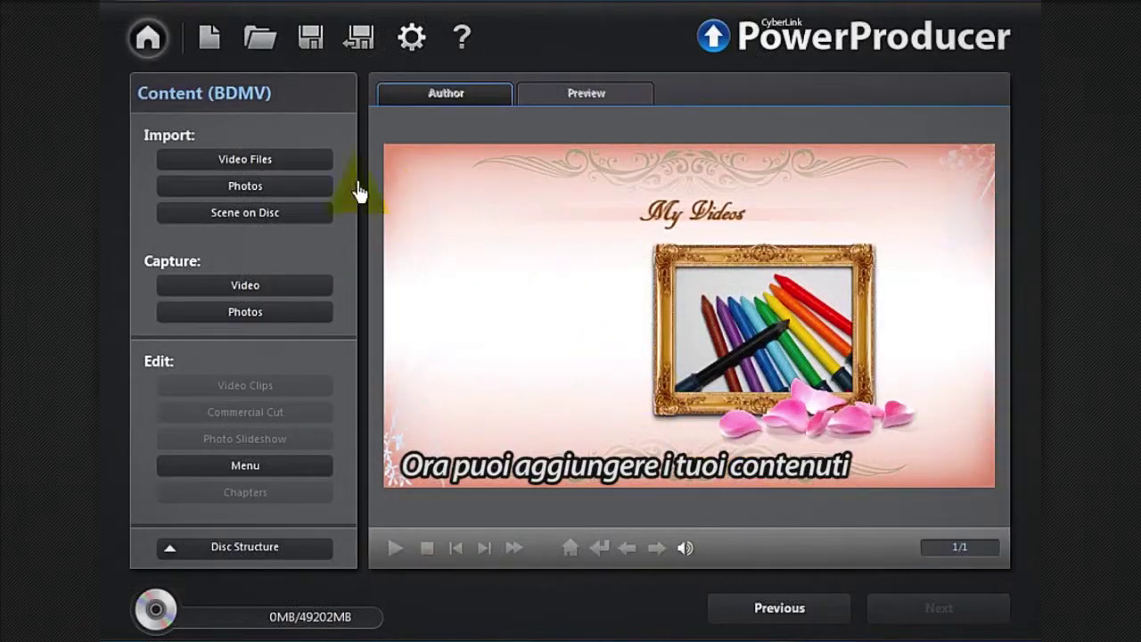
# - Import the CHILDREN video onto the disc and play a disc preview
pyautogui.click(308, 168)
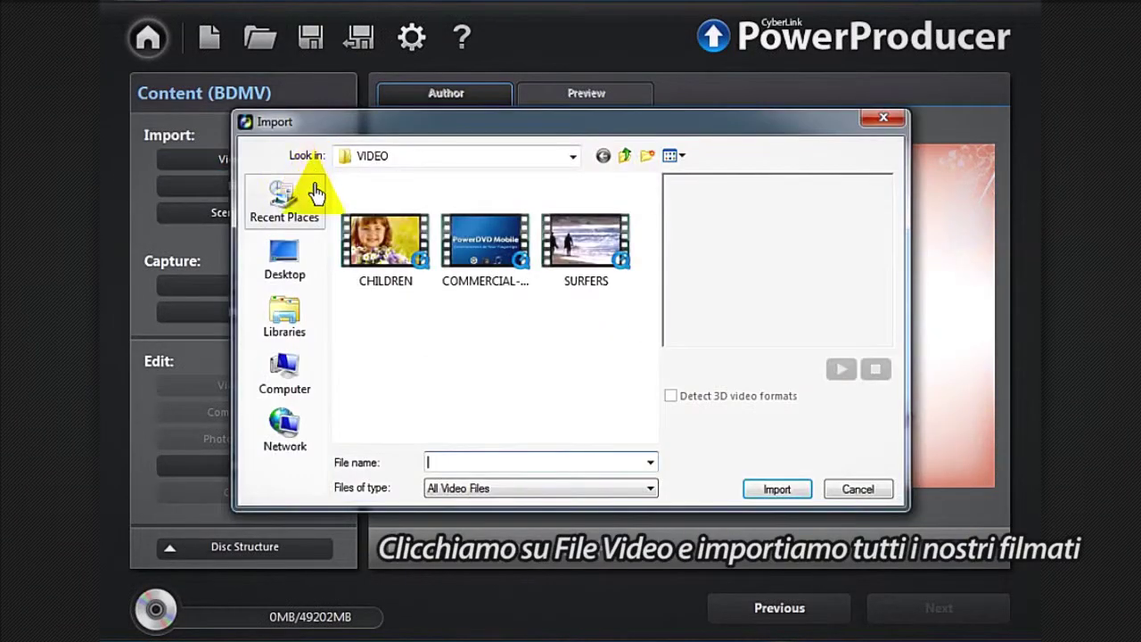
pyautogui.doubleClick(365, 254)
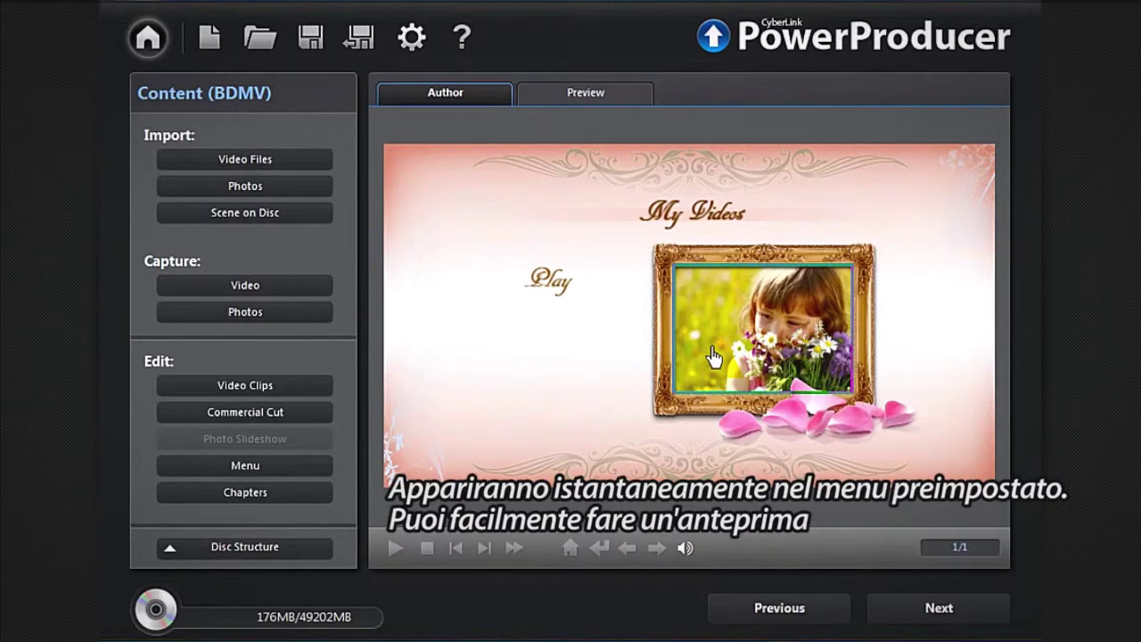
pyautogui.click(624, 105)
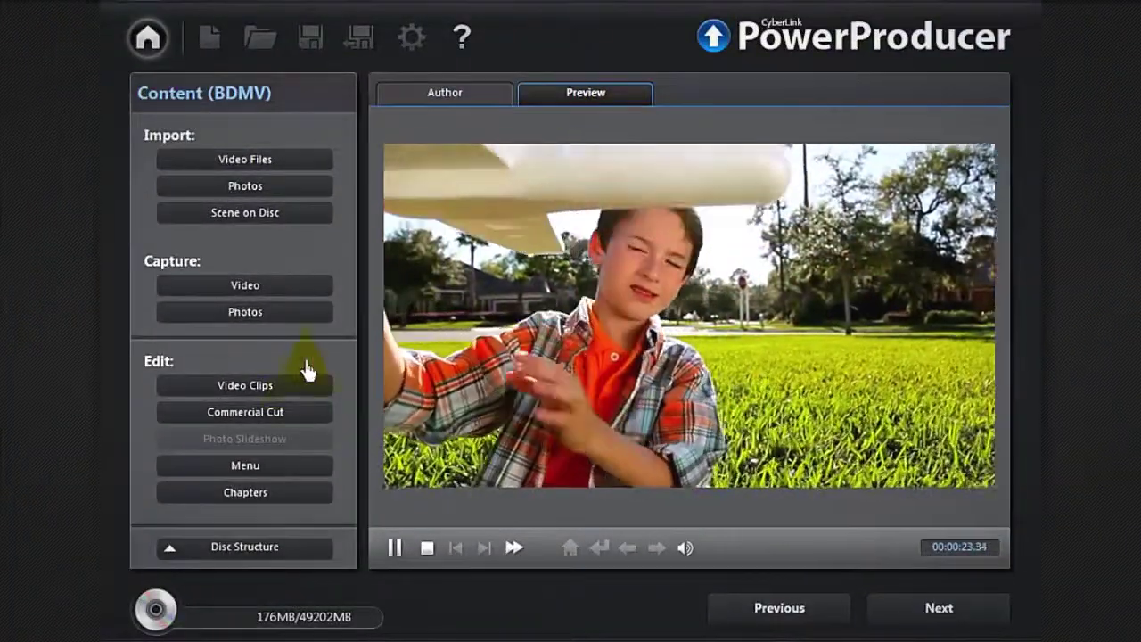
# - Open the clip editing tools and browse the Merge, Split and AB Cut options
pyautogui.click(288, 387)
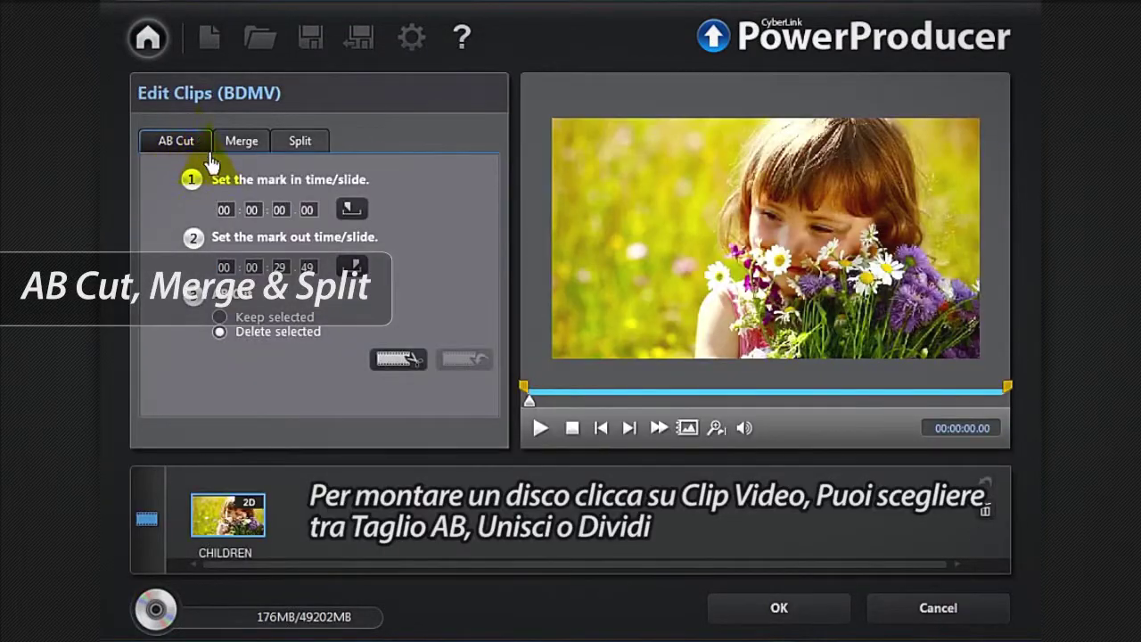
pyautogui.click(262, 147)
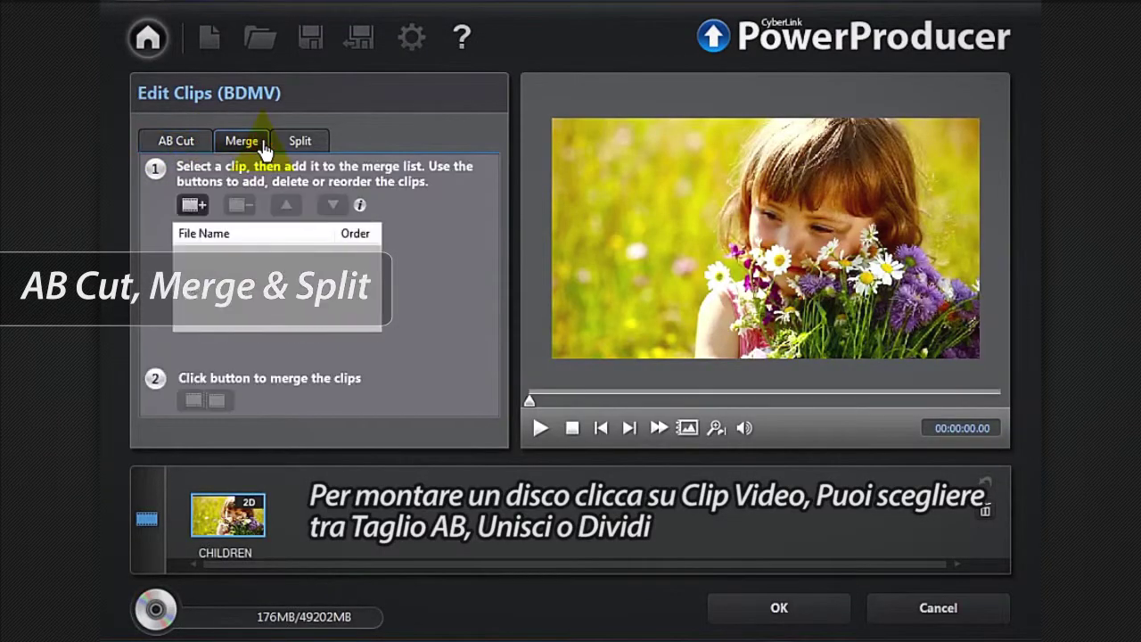
pyautogui.click(318, 145)
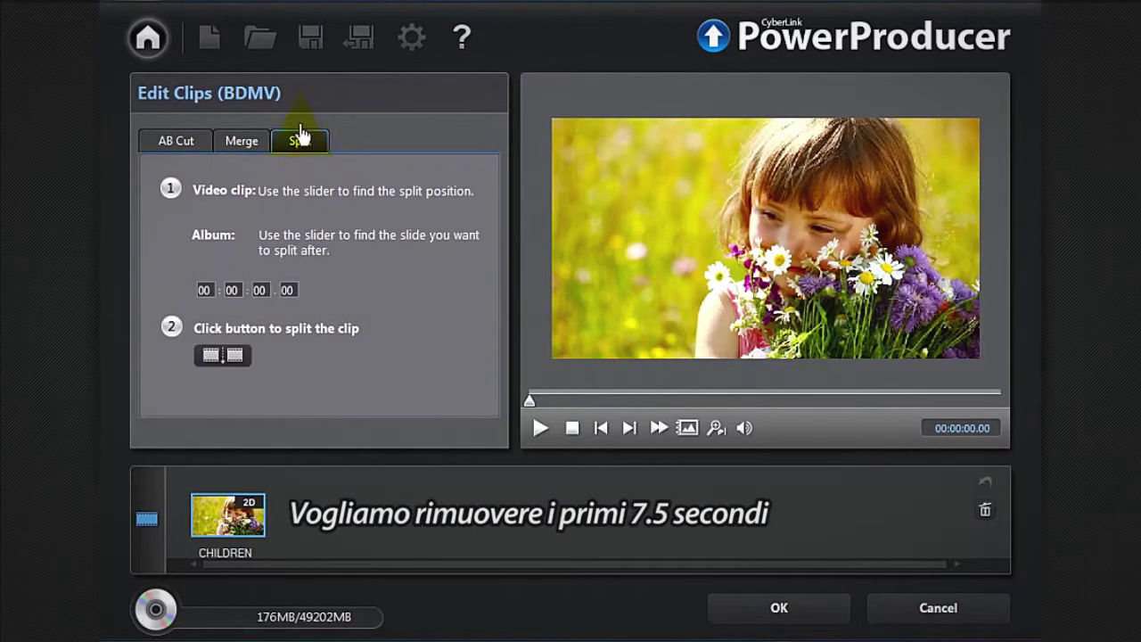
pyautogui.click(198, 144)
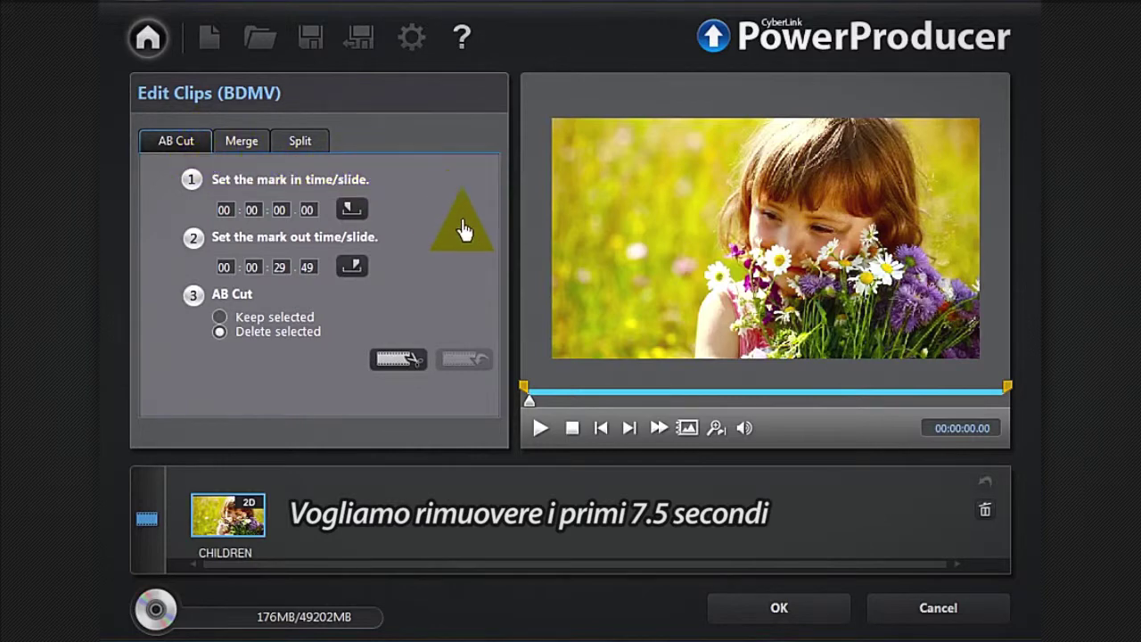
# - Trim the CHILDREN clip to keep 00:00:07.50–00:00:29.49 and preview the disc
pyautogui.moveTo(525, 392); pyautogui.dragTo(643, 393)
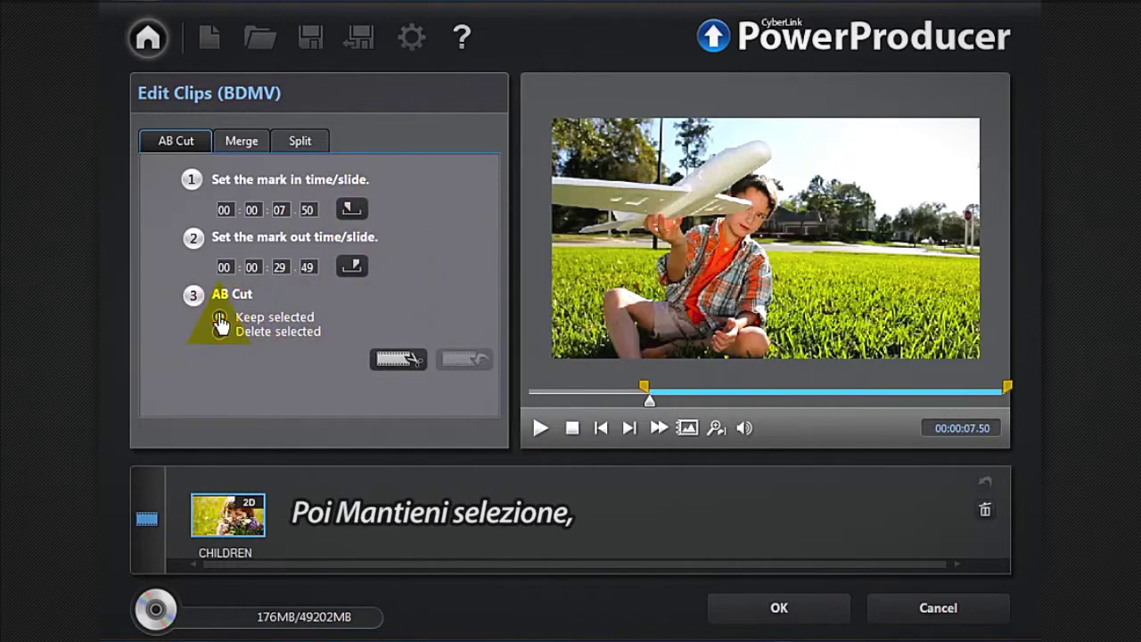
pyautogui.click(395, 361)
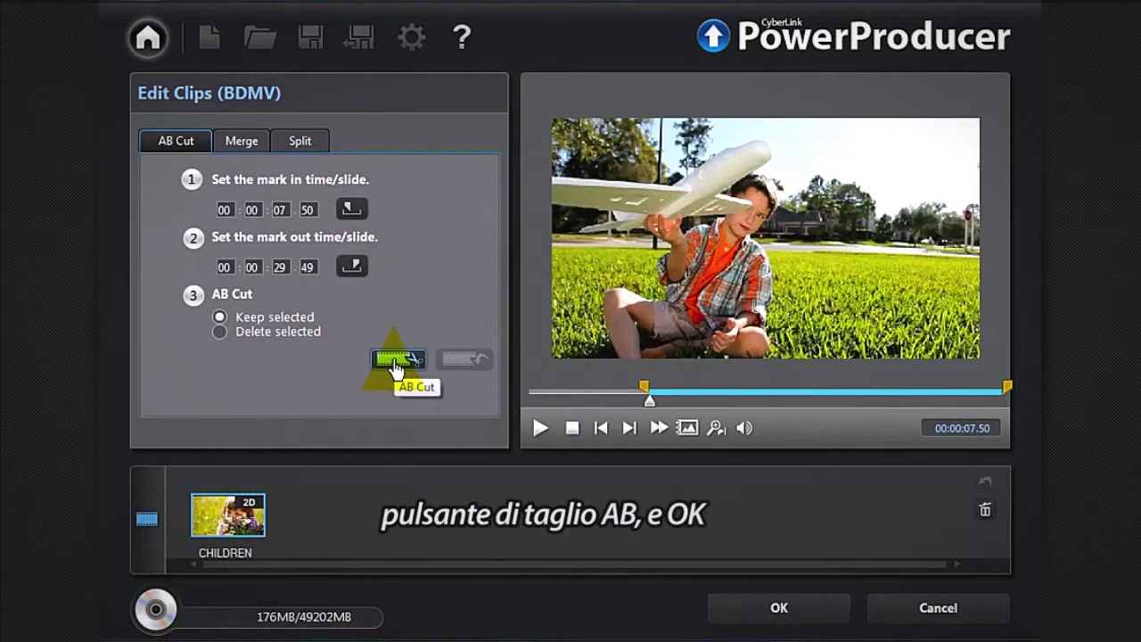
pyautogui.click(736, 611)
pyautogui.click(628, 93)
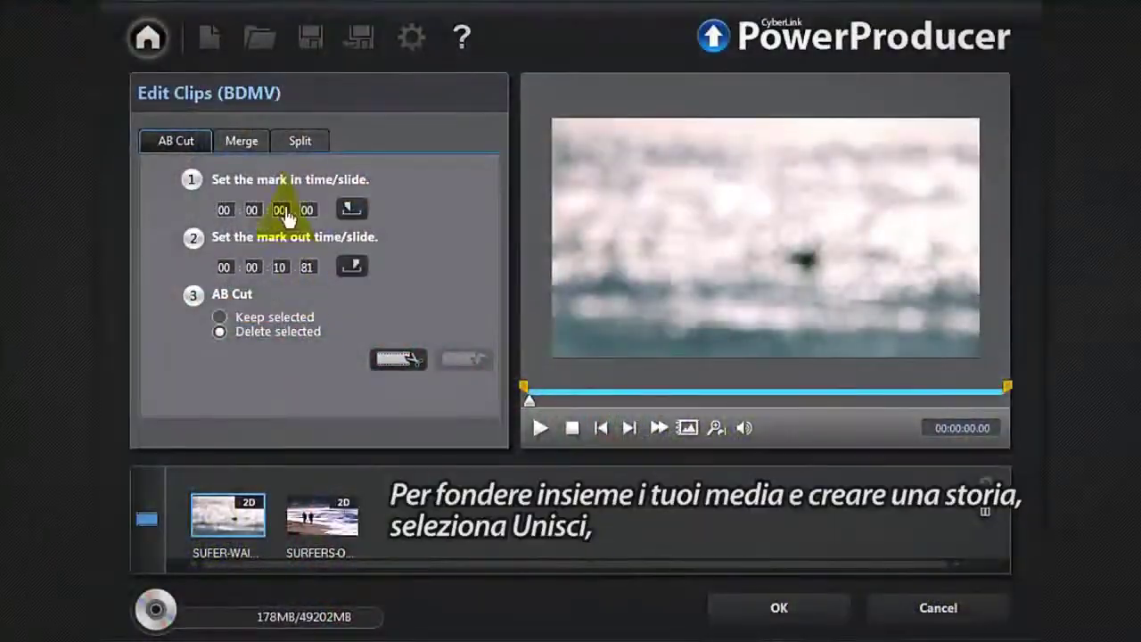
# - Merge SURFERS-ON-BEACH followed by SUFER-WAIT-FOR-WAVES into one clip
pyautogui.click(255, 143)
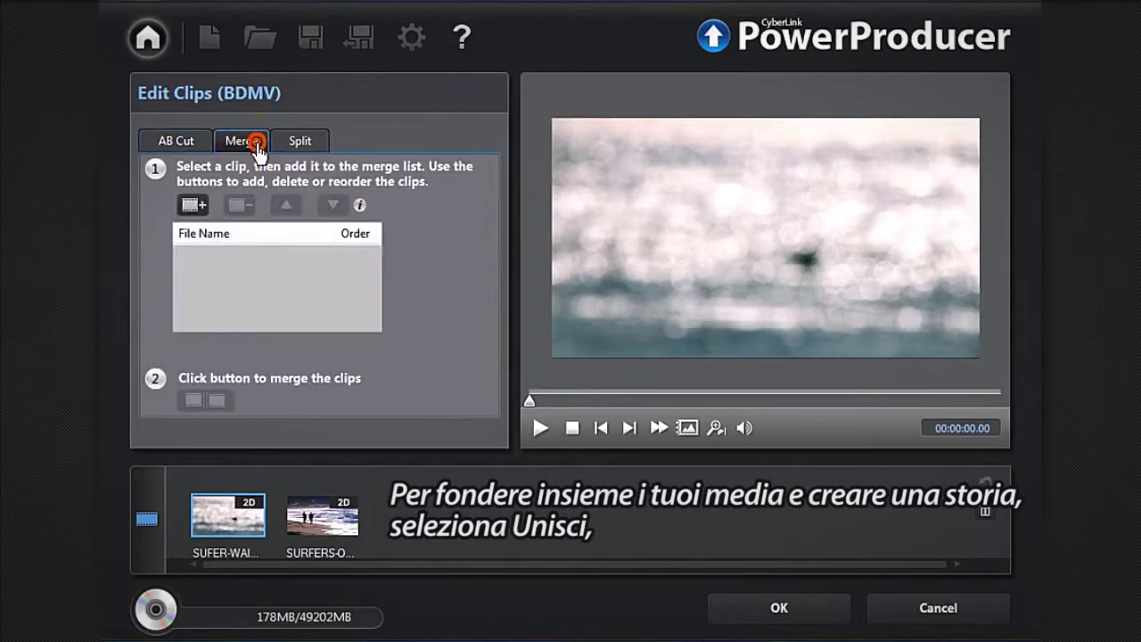
pyautogui.click(195, 208)
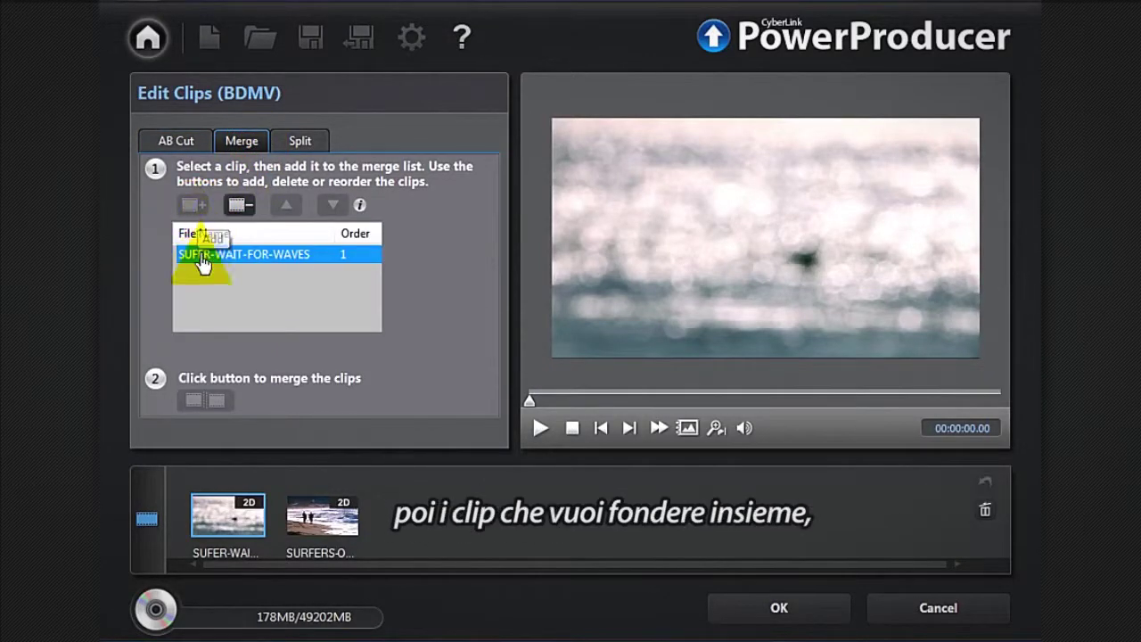
pyautogui.click(305, 510)
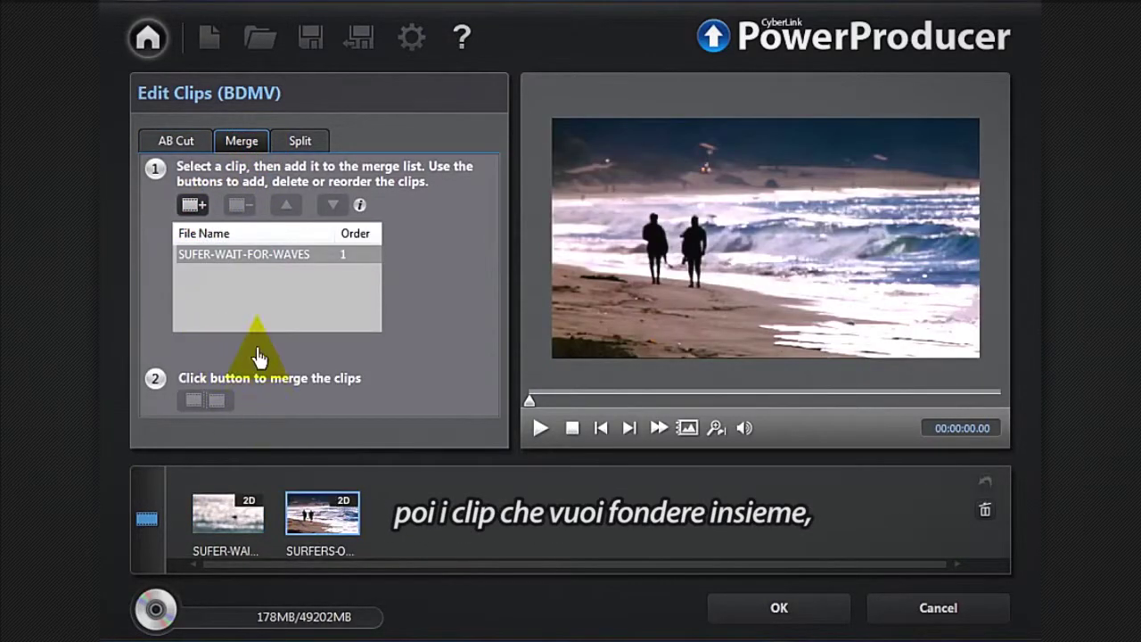
pyautogui.click(194, 206)
pyautogui.moveTo(221, 526); pyautogui.dragTo(402, 529)
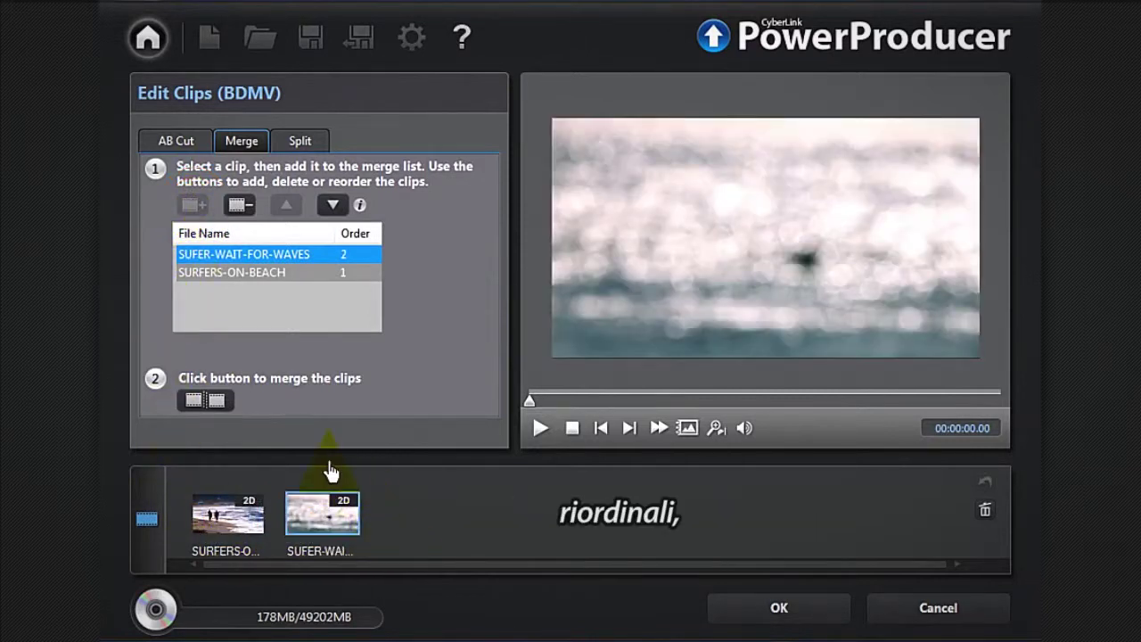
pyautogui.click(216, 401)
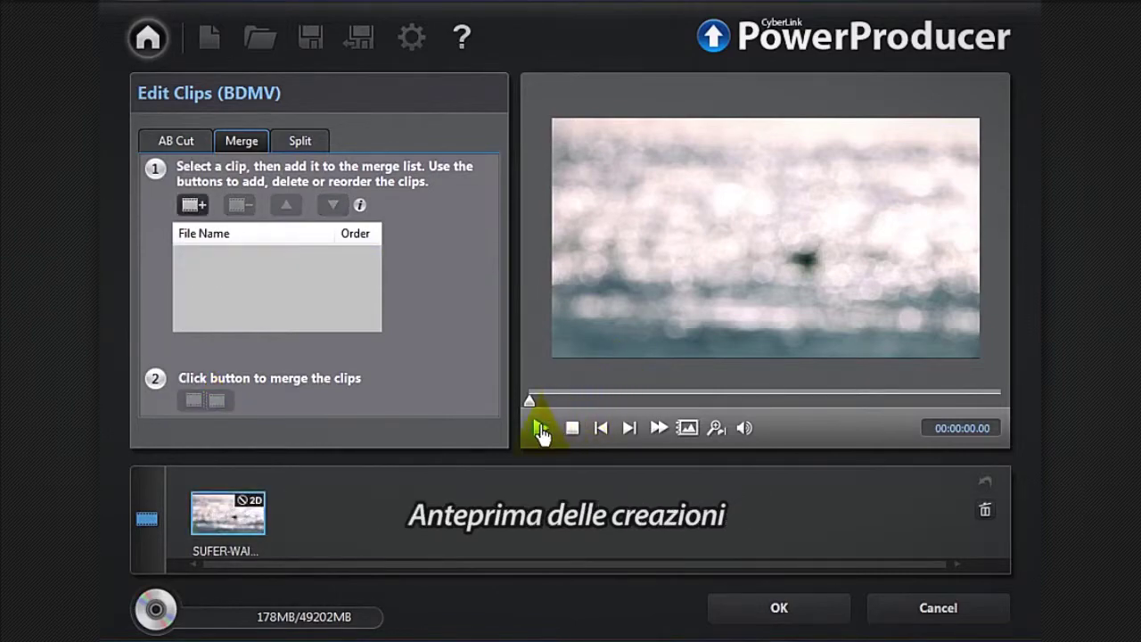
# - Preview the merged clip, then select the SPLIT concert clip for splitting
pyautogui.click(540, 427)
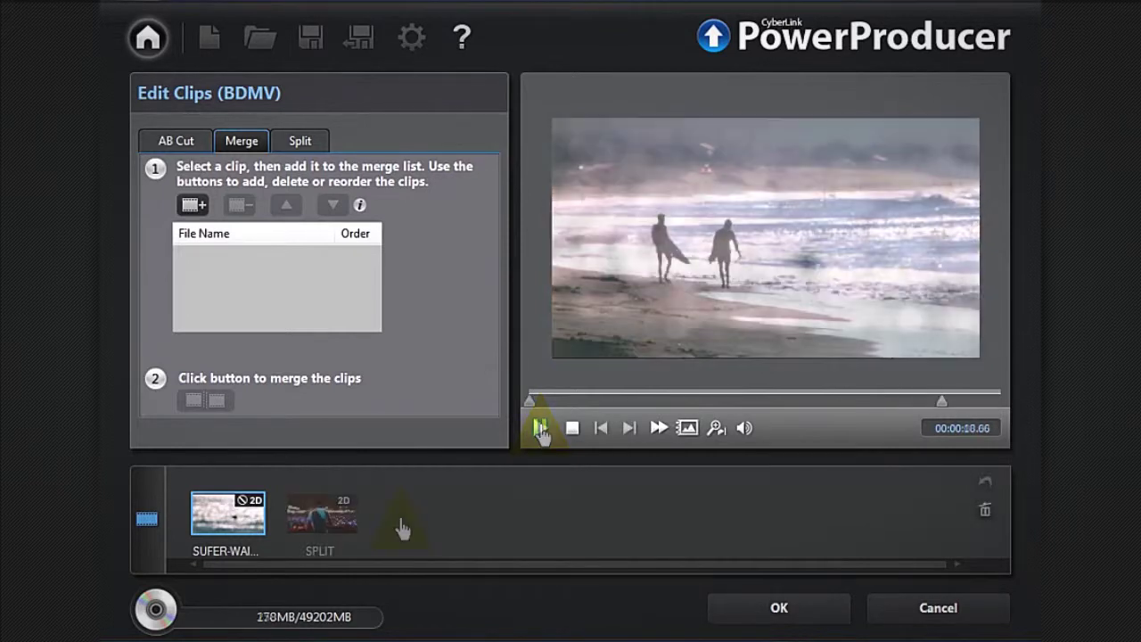
pyautogui.click(355, 533)
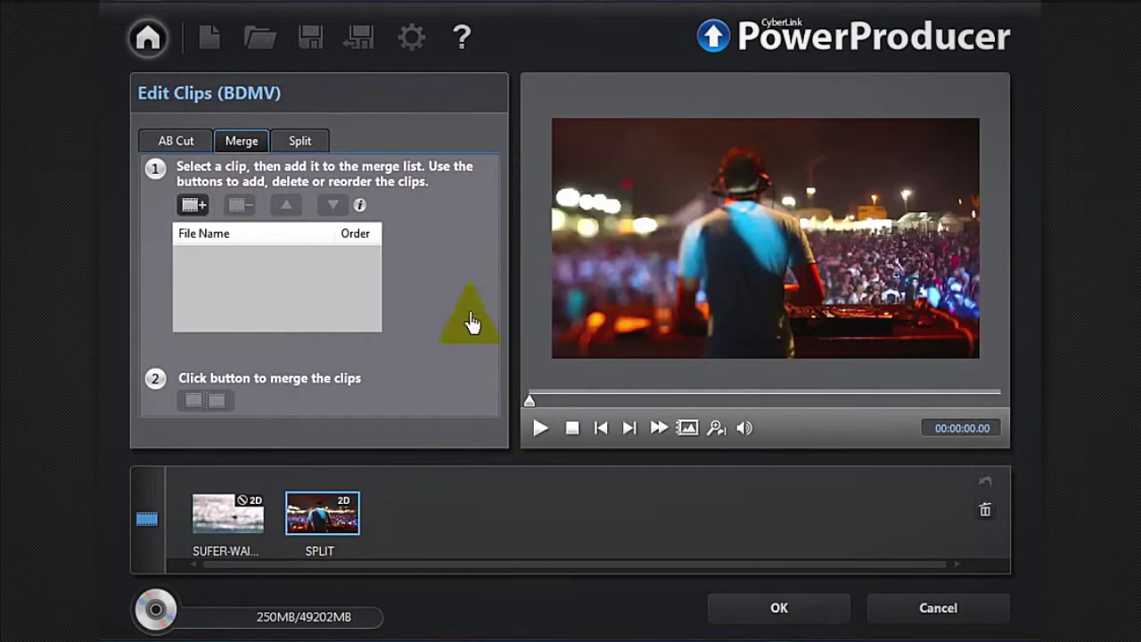
pyautogui.click(319, 143)
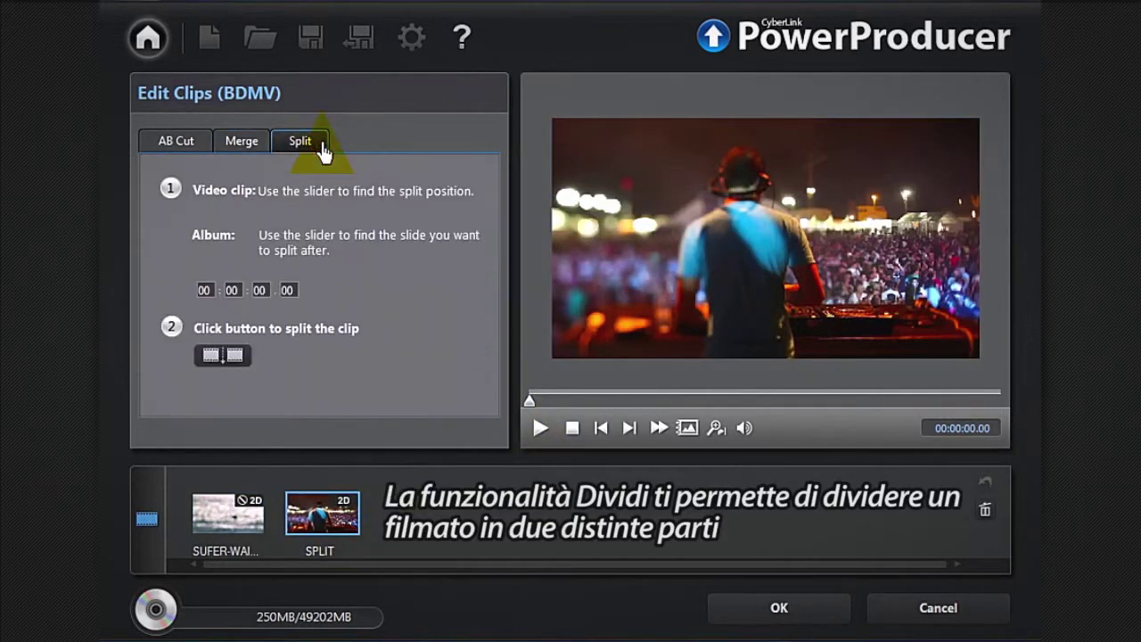
# - Split the concert clip at 00:00:06.63 and review both resulting parts
pyautogui.moveTo(537, 405); pyautogui.dragTo(670, 408)
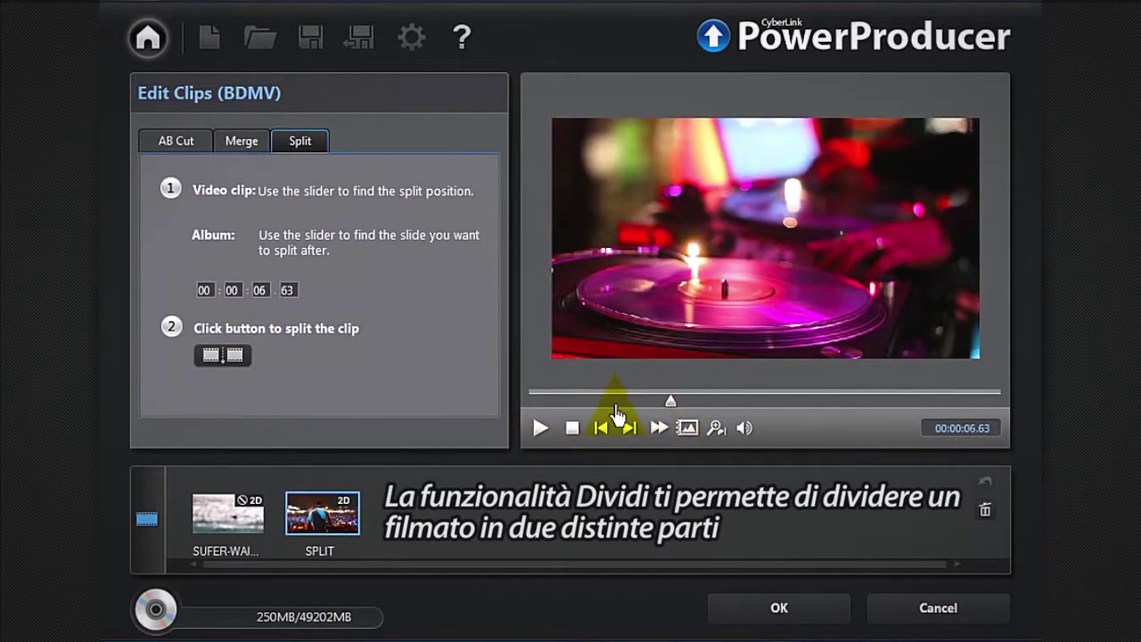
pyautogui.click(234, 357)
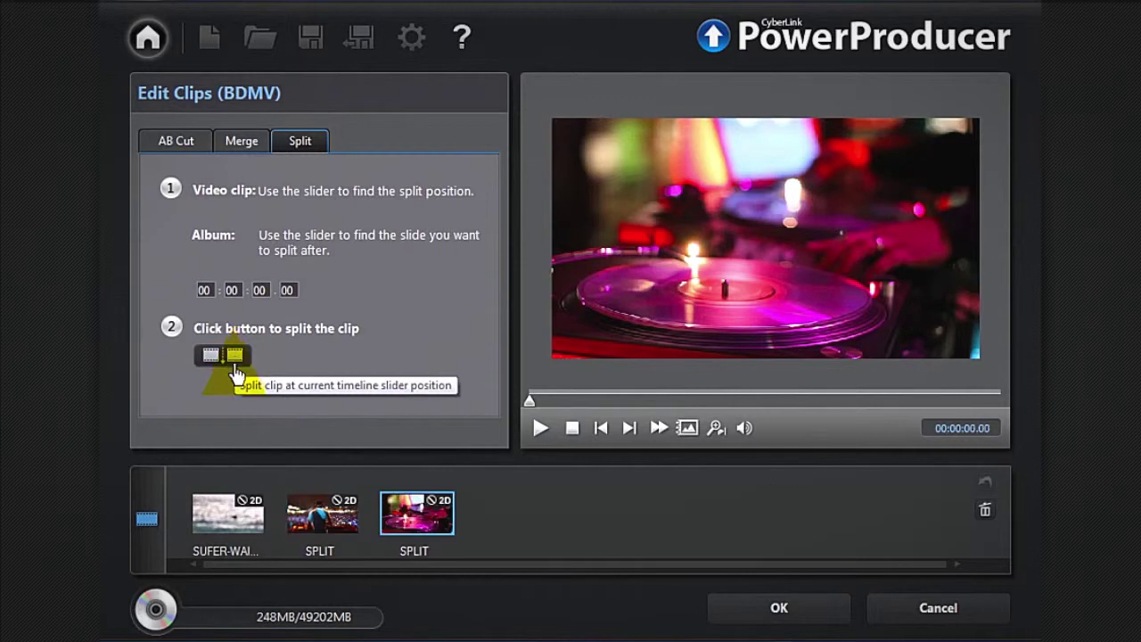
pyautogui.click(346, 530)
pyautogui.click(407, 526)
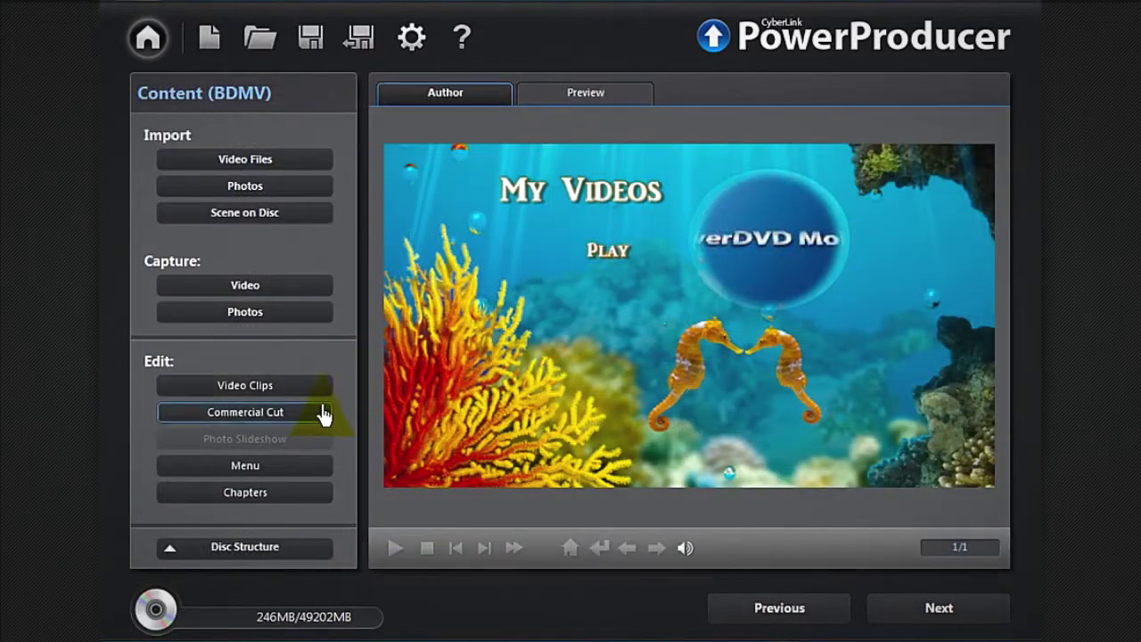
pyautogui.click(246, 412)
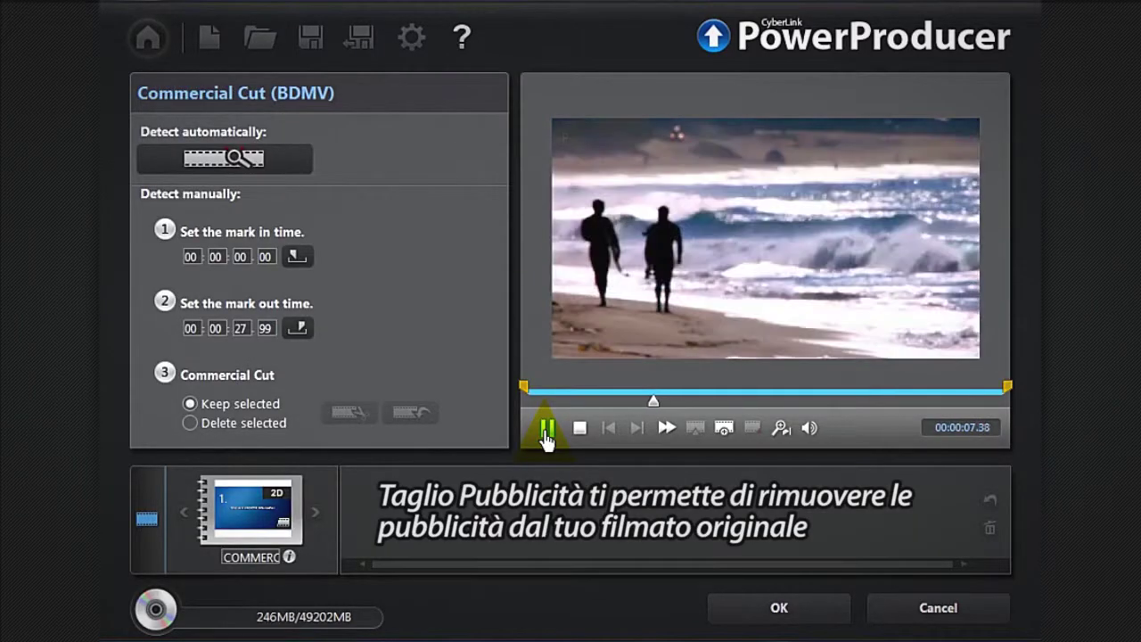
# - Stop playback, preview the underwater menu's Play, and open chapter settings for PHILIPPINE
pyautogui.click(300, 170)
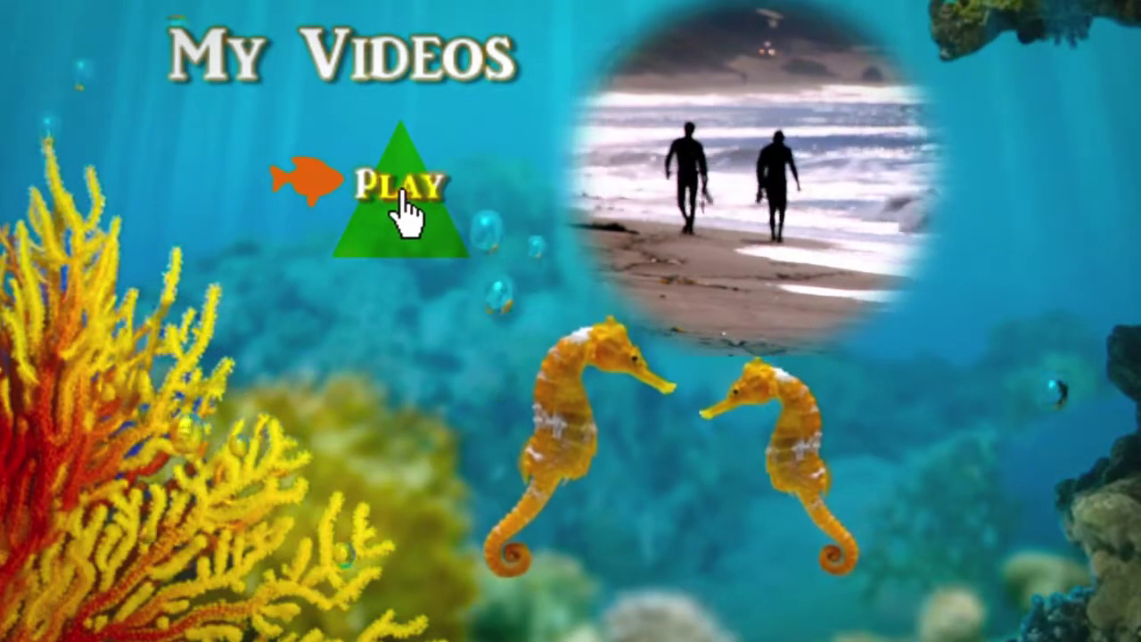
pyautogui.click(403, 203)
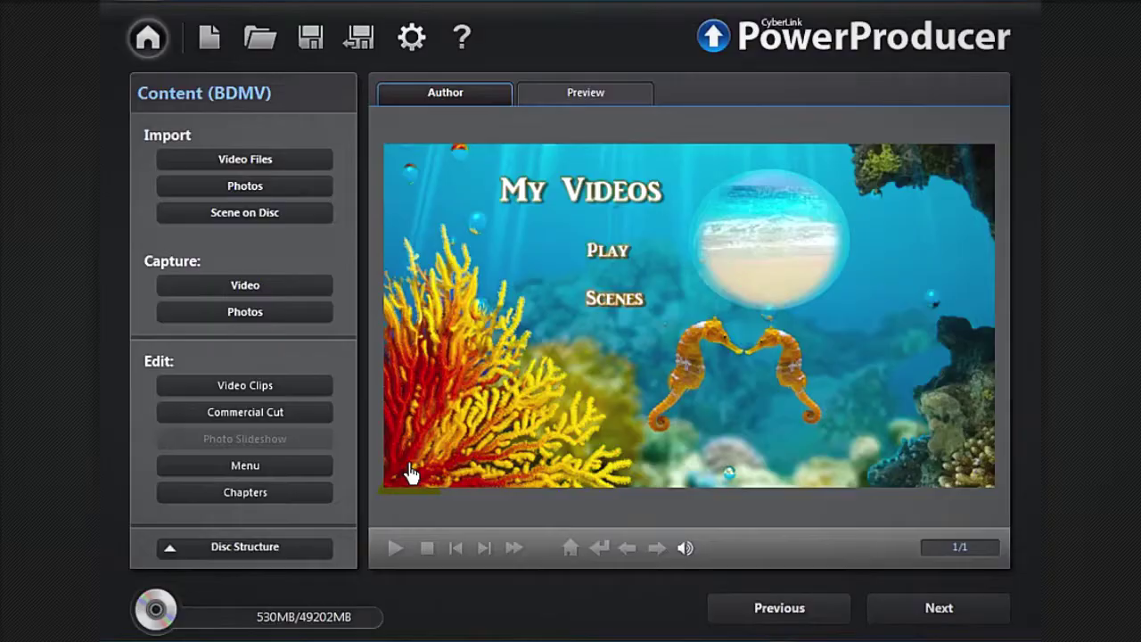
pyautogui.click(295, 505)
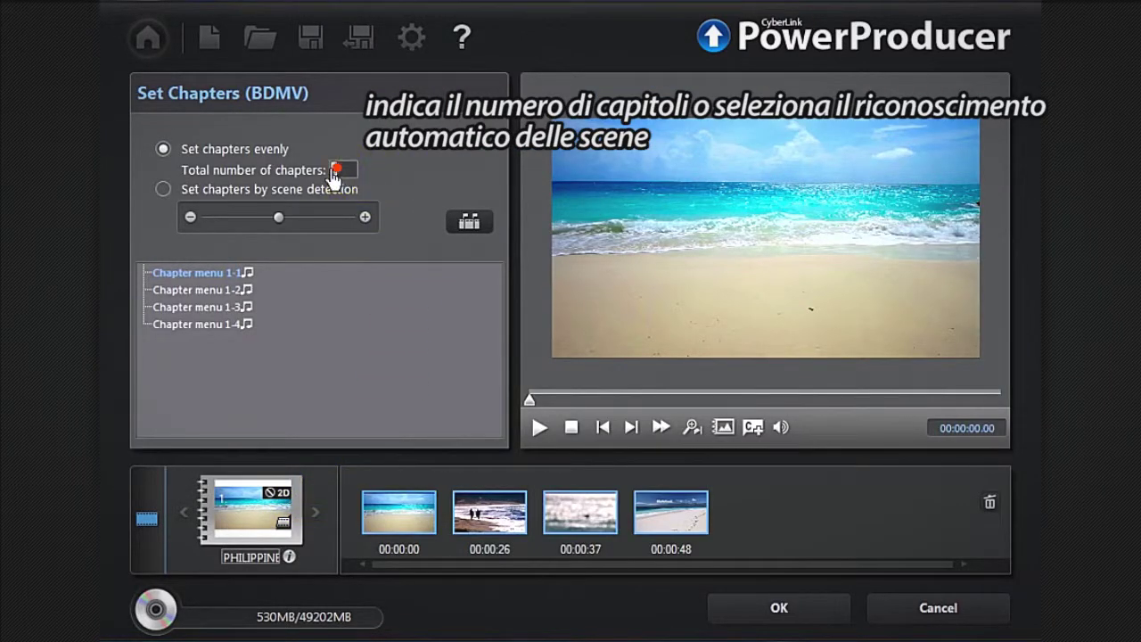
# - Create PHILIPPINE title chapters by scene detection, review chapters 1-2 to 1-4, and accept
pyautogui.click(162, 190)
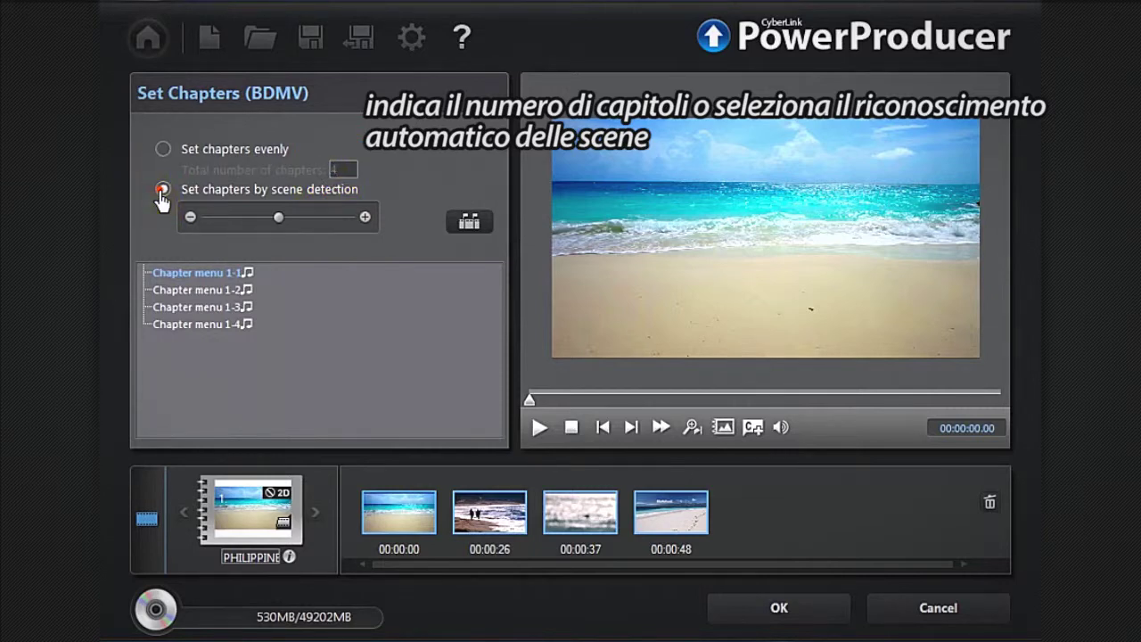
pyautogui.click(450, 226)
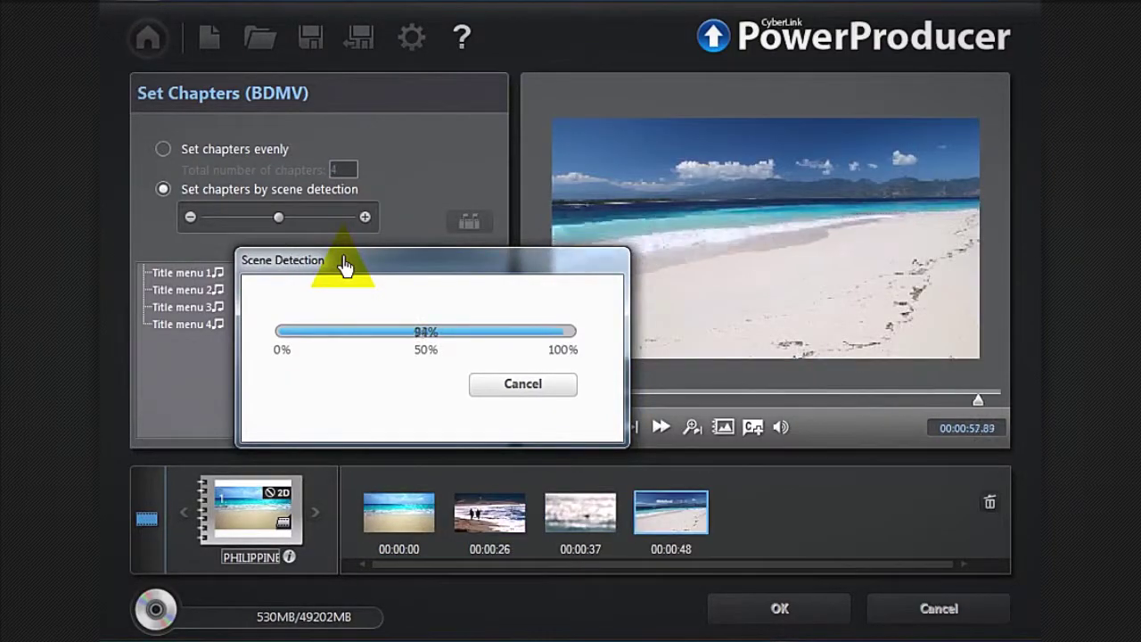
pyautogui.click(205, 289)
pyautogui.click(205, 307)
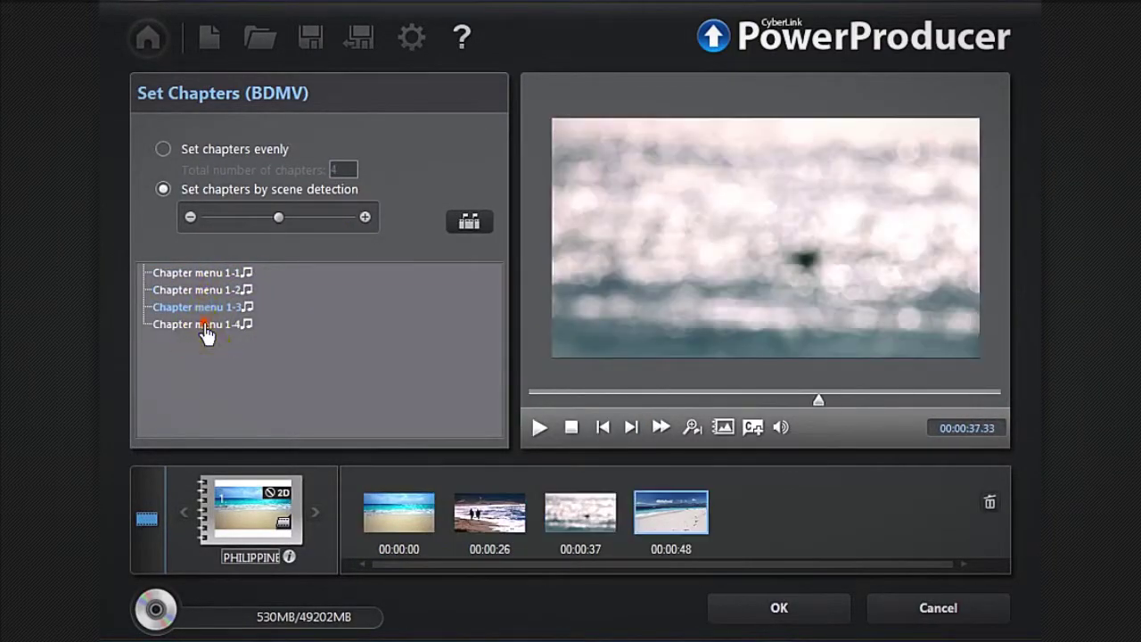
pyautogui.click(207, 326)
pyautogui.click(499, 506)
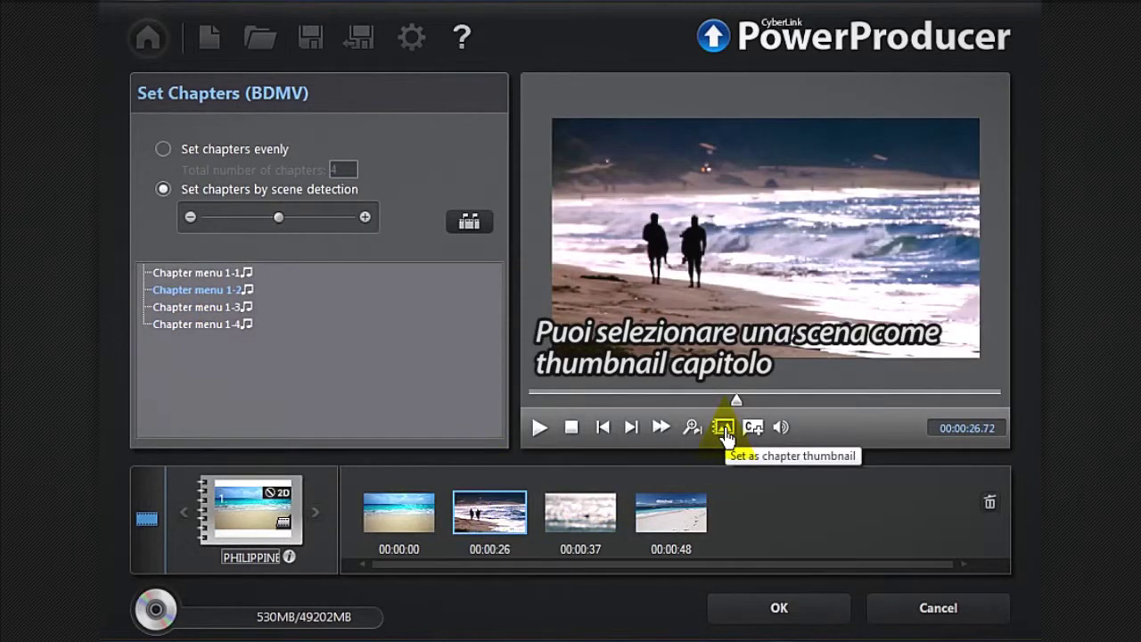
pyautogui.click(740, 613)
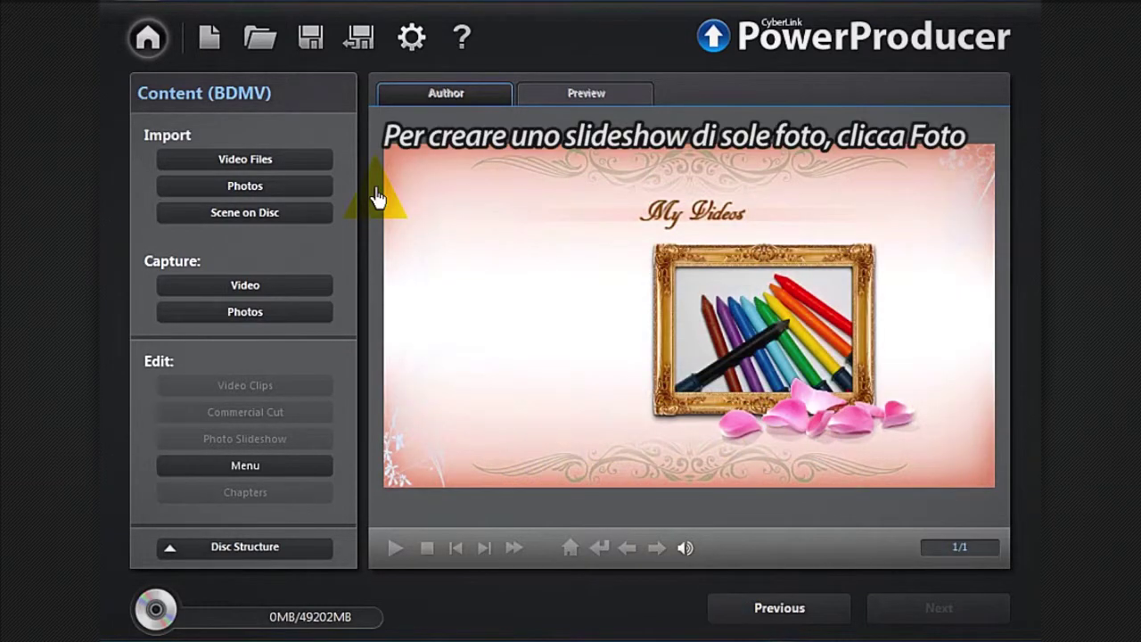
# - Import photos FIRST-BIRTHDAY-1 through FIRST-BIRTHDAY-4 for a slideshow
pyautogui.click(301, 191)
pyautogui.moveTo(654, 254); pyautogui.dragTo(650, 403)
pyautogui.click(385, 254)
pyautogui.keyDown('shift'); pyautogui.click(585, 241); pyautogui.keyUp('shift')
pyautogui.keyDown('ctrl'); pyautogui.click(385, 396); pyautogui.keyUp('ctrl')
pyautogui.click(746, 492)
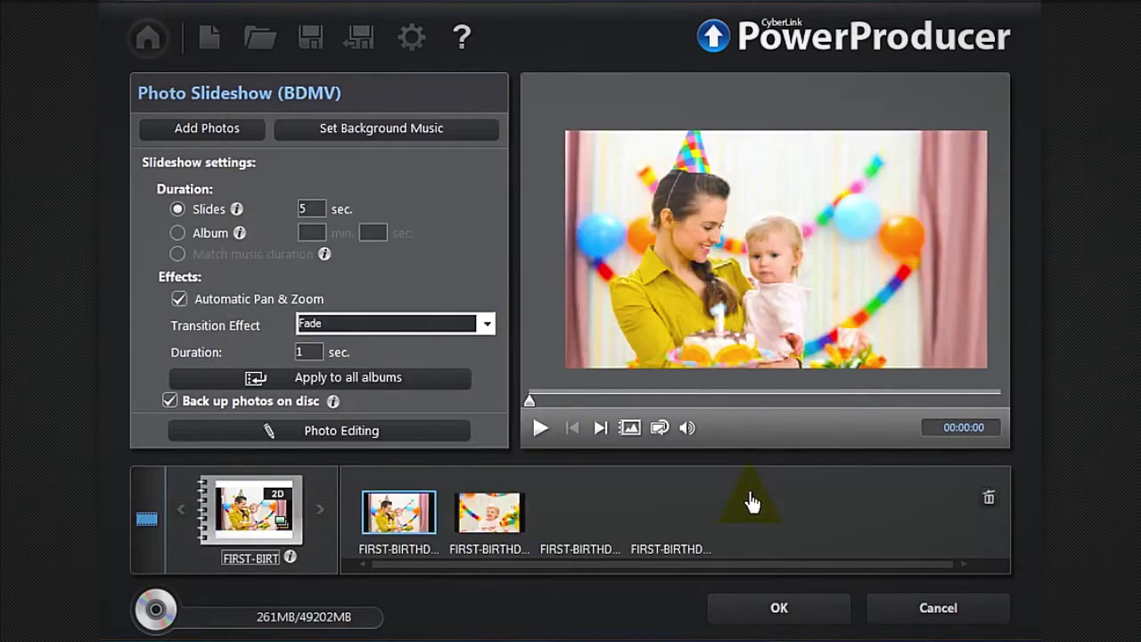
# - Add HAPPY-BIRTHDAY as background music and match the slideshow to the music duration
pyautogui.click(471, 134)
pyautogui.doubleClick(547, 308)
pyautogui.doubleClick(435, 239)
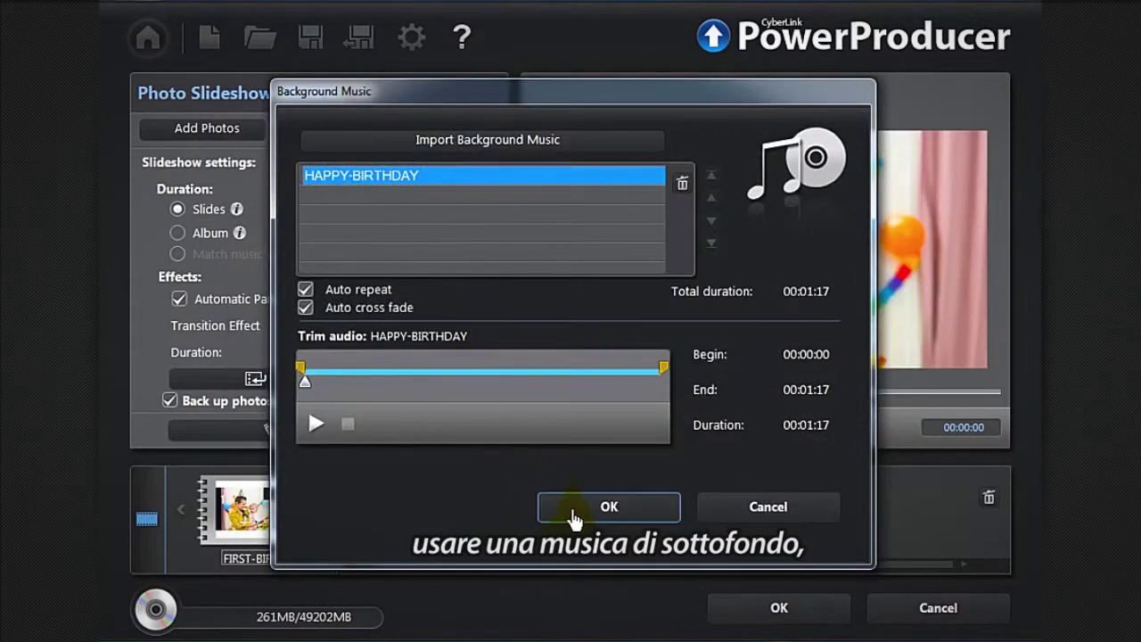
pyautogui.click(574, 506)
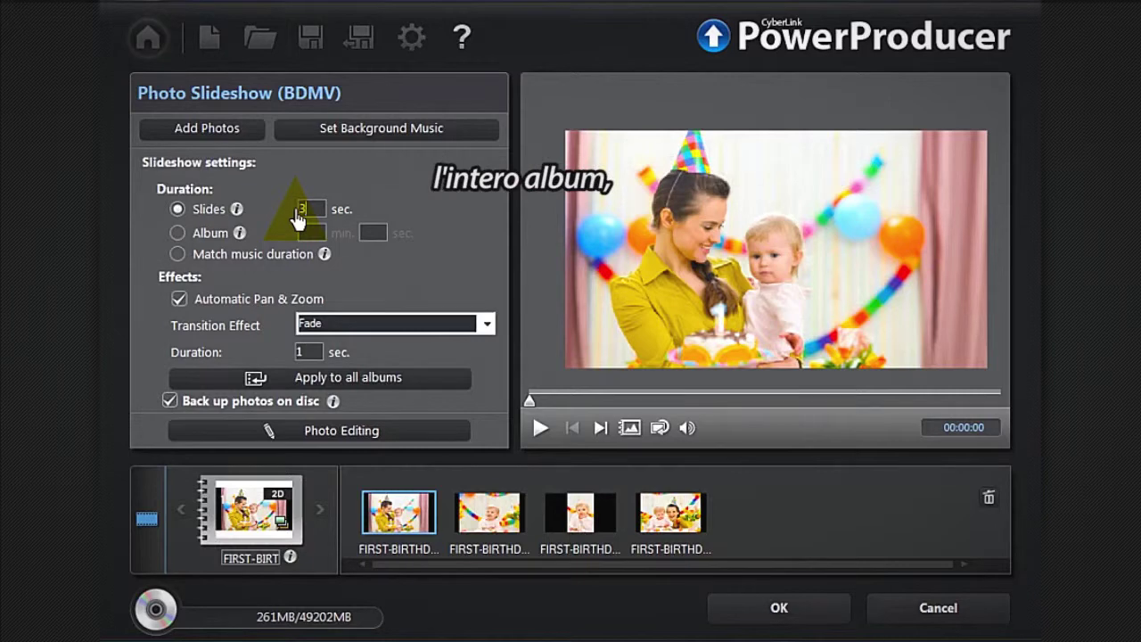
pyautogui.click(177, 255)
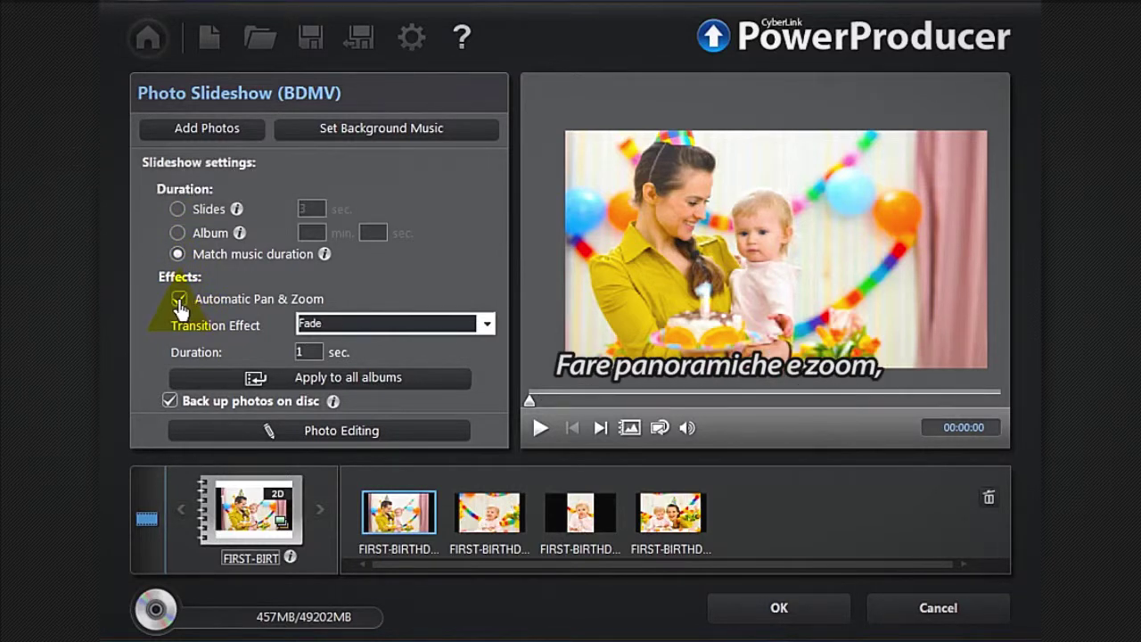
# - Use Page Curl transitions between photos and open a photo in the photo editor
pyautogui.click(373, 331)
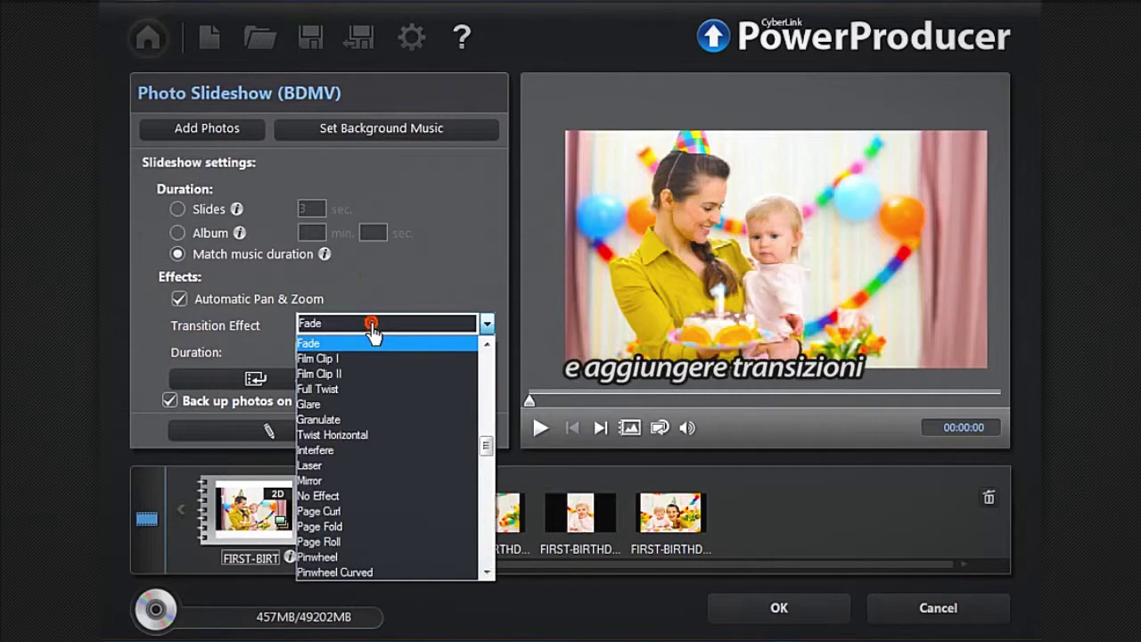
pyautogui.click(371, 512)
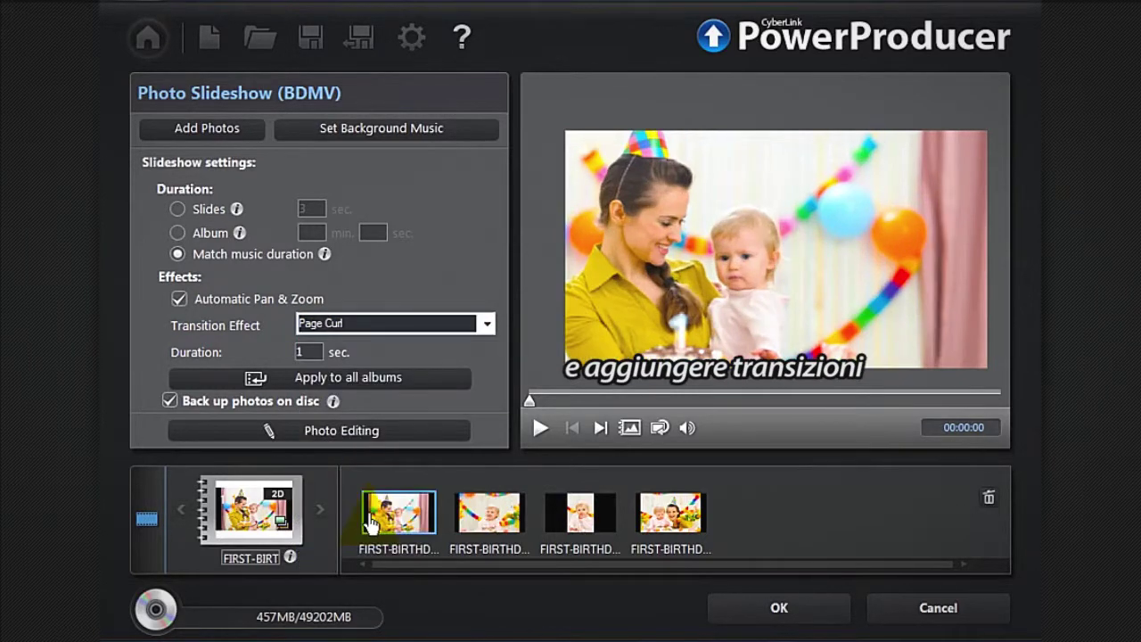
pyautogui.click(413, 430)
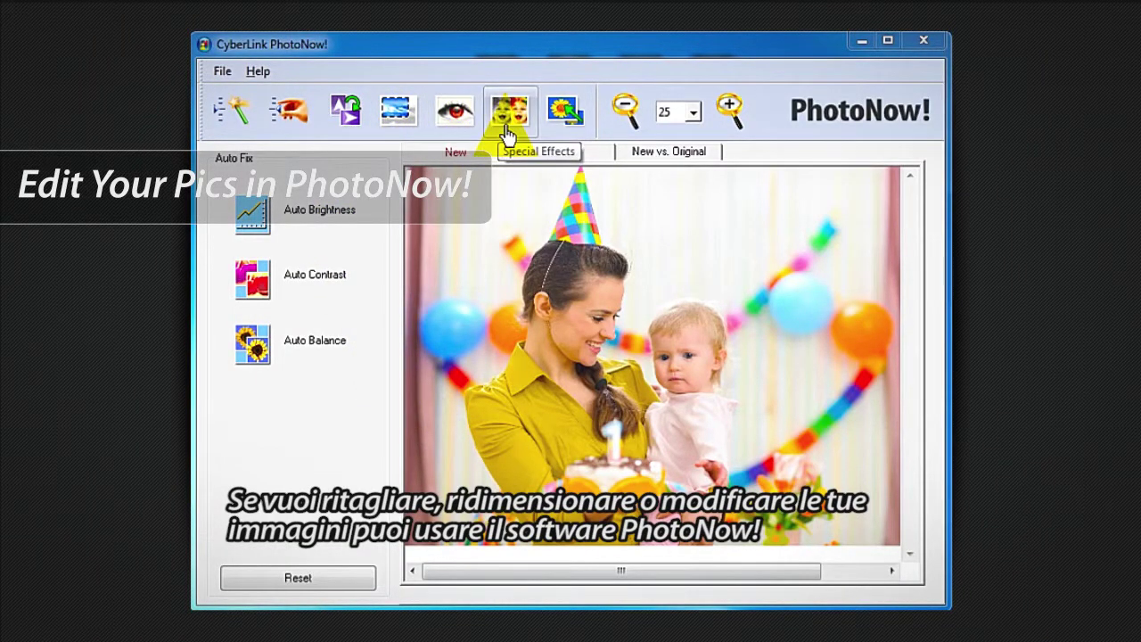
# - Lower the birthday photo's saturation slightly with Manual Fix, then close PhotoNow! and finish the slideshow
pyautogui.click(285, 123)
pyautogui.moveTo(297, 379); pyautogui.dragTo(286, 379)
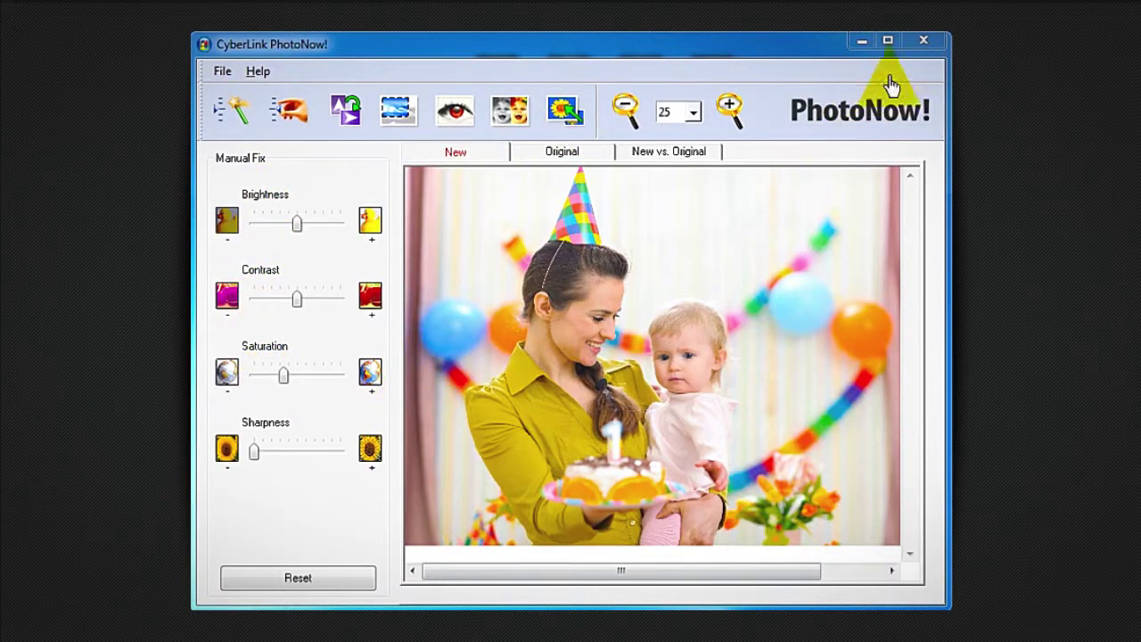
pyautogui.click(923, 41)
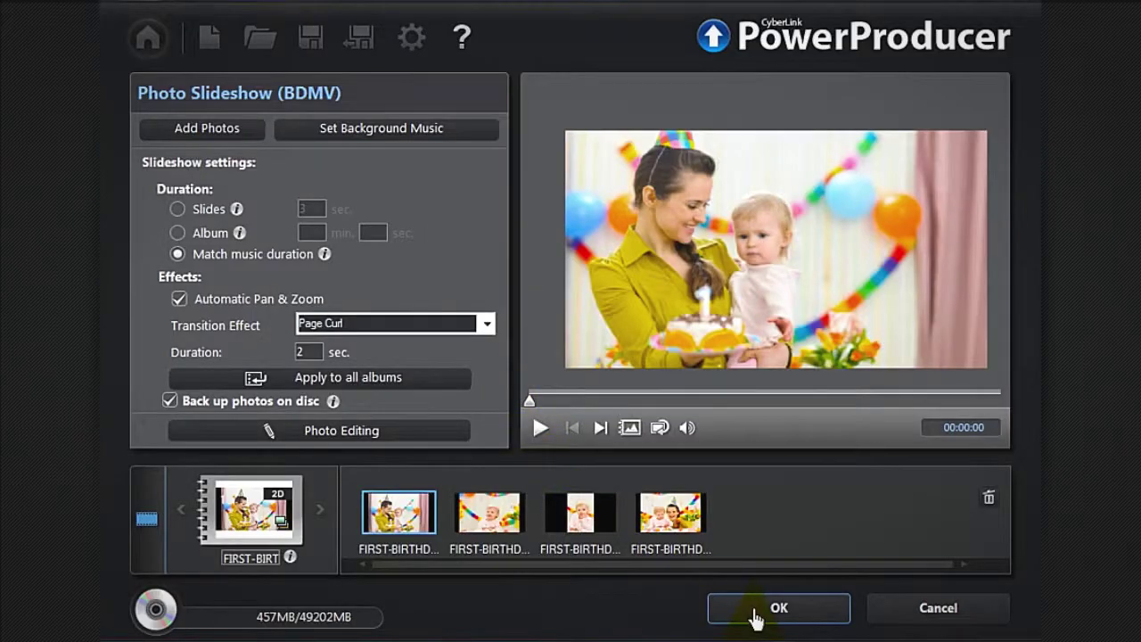
pyautogui.click(753, 610)
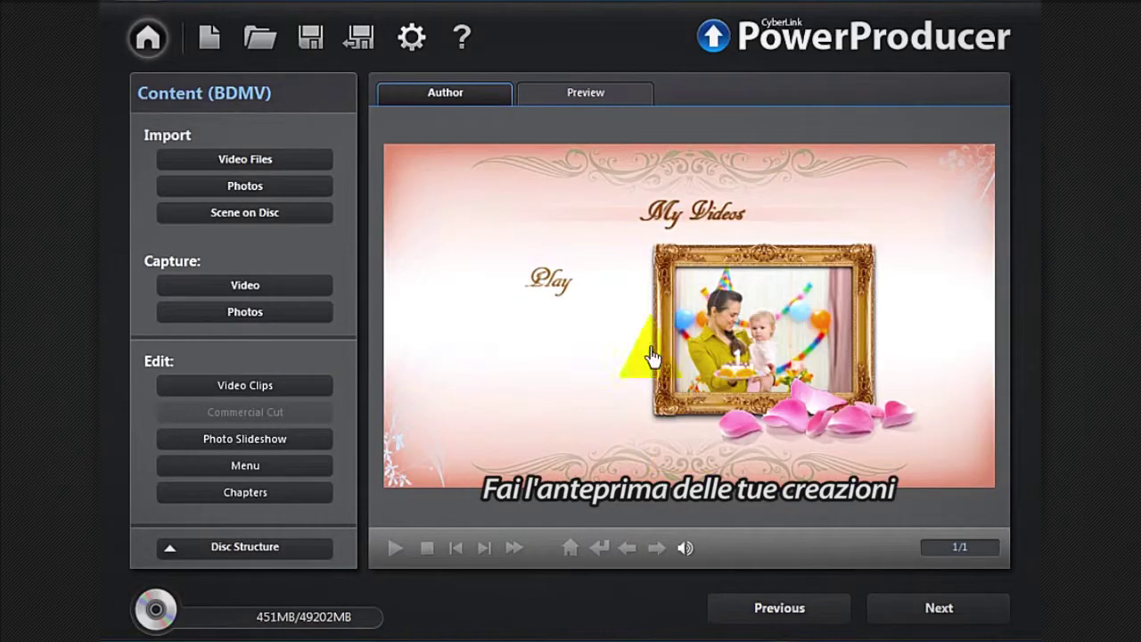
# - Preview the disc menu, then scroll the menu Templates list and go online for more templates
pyautogui.click(622, 98)
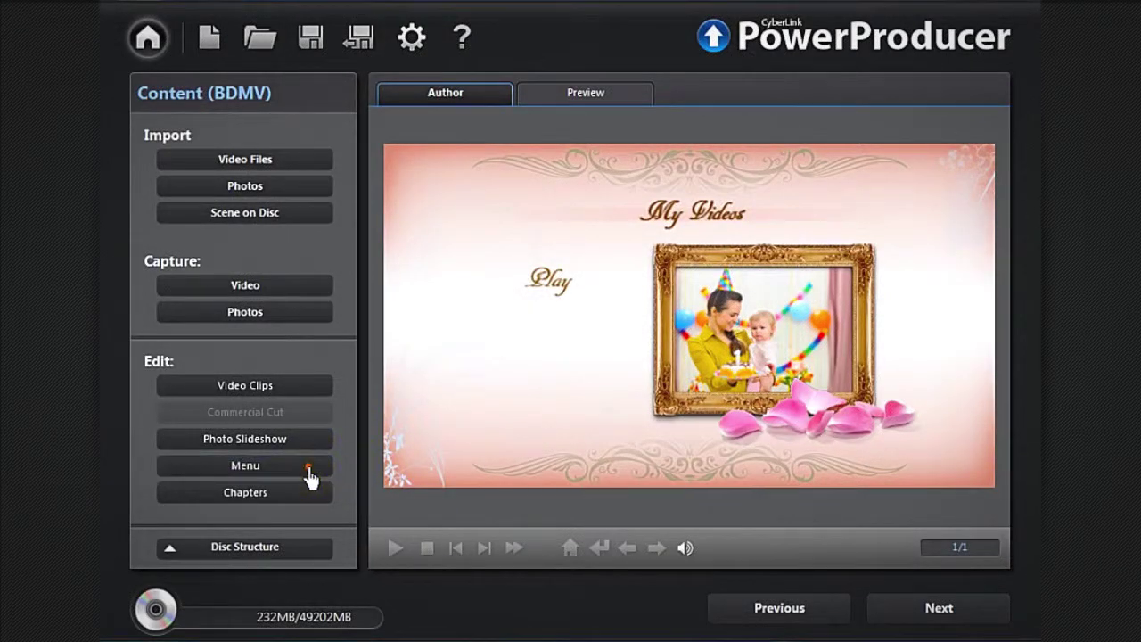
pyautogui.click(308, 469)
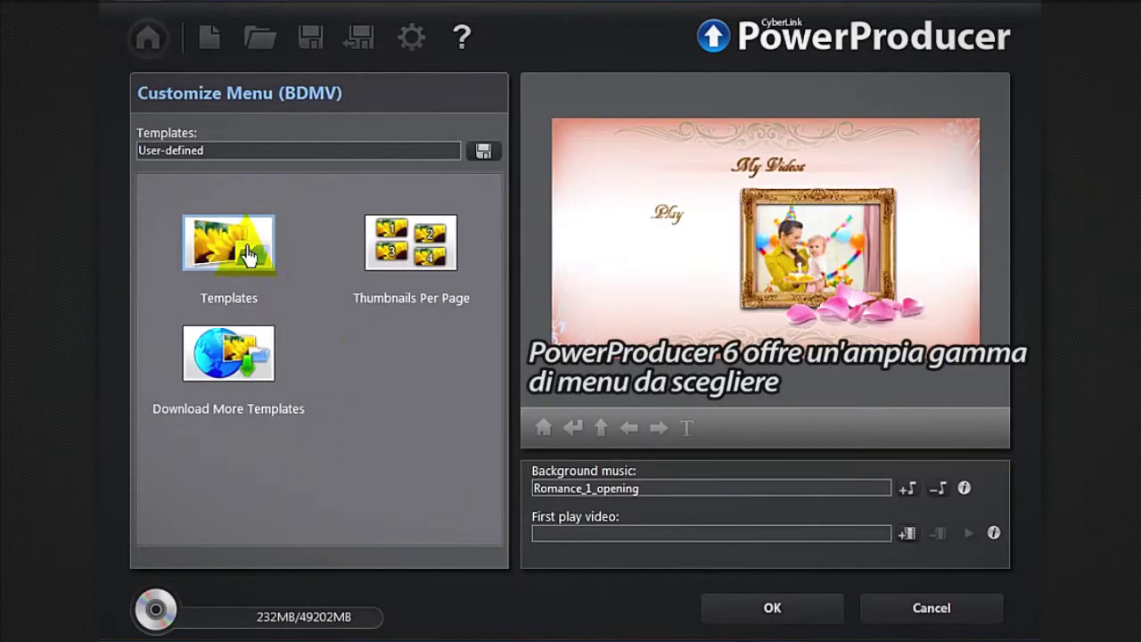
pyautogui.click(246, 256)
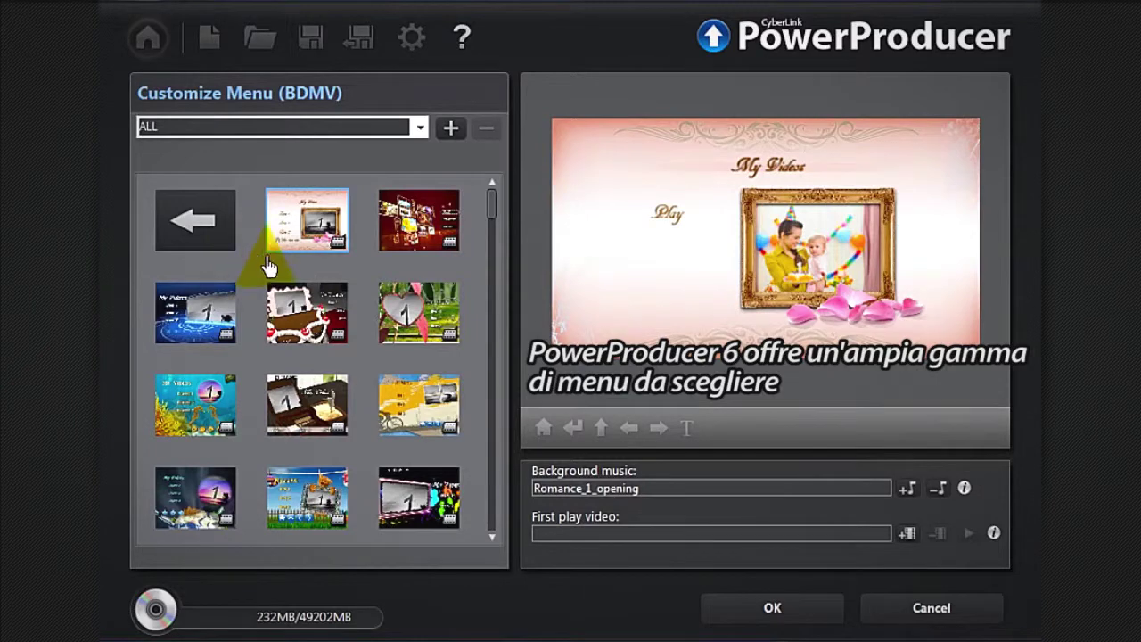
pyautogui.moveTo(493, 221); pyautogui.dragTo(495, 540)
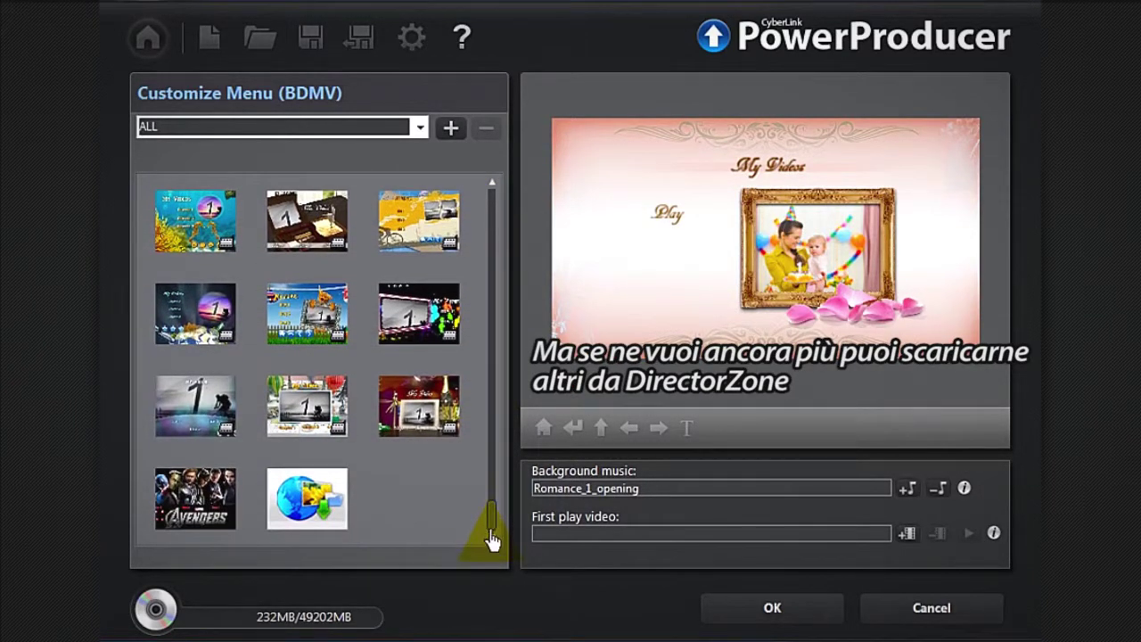
pyautogui.click(322, 496)
# - Find the Kids 04 template on DirectorZone's menu page and download it
pyautogui.scroll(-5, 312, 486)
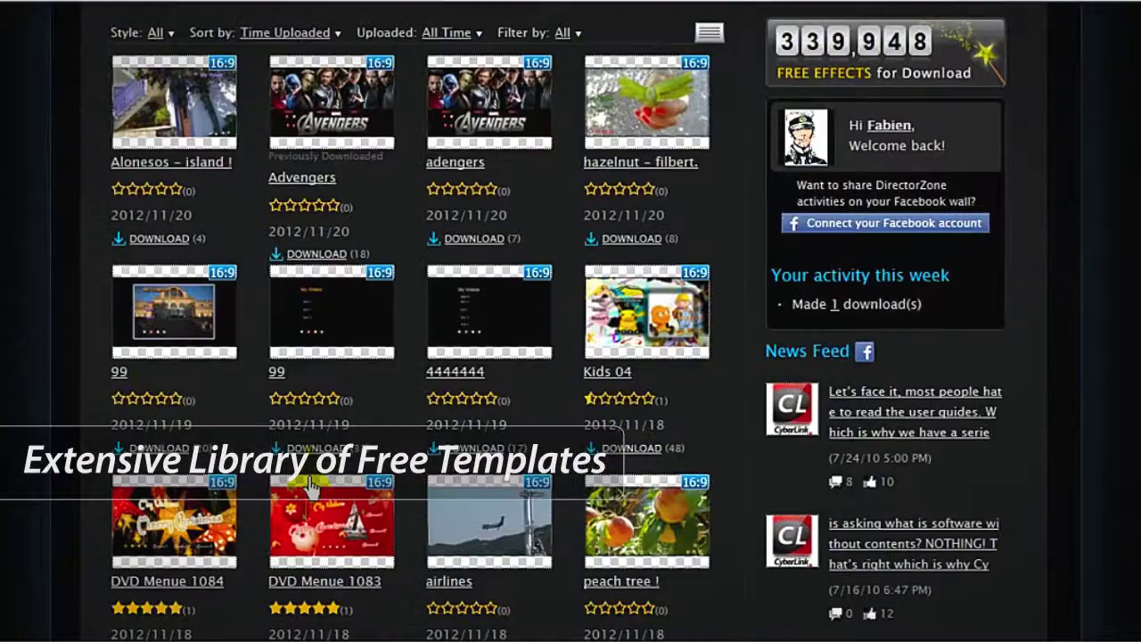
pyautogui.scroll(-5, 312, 486)
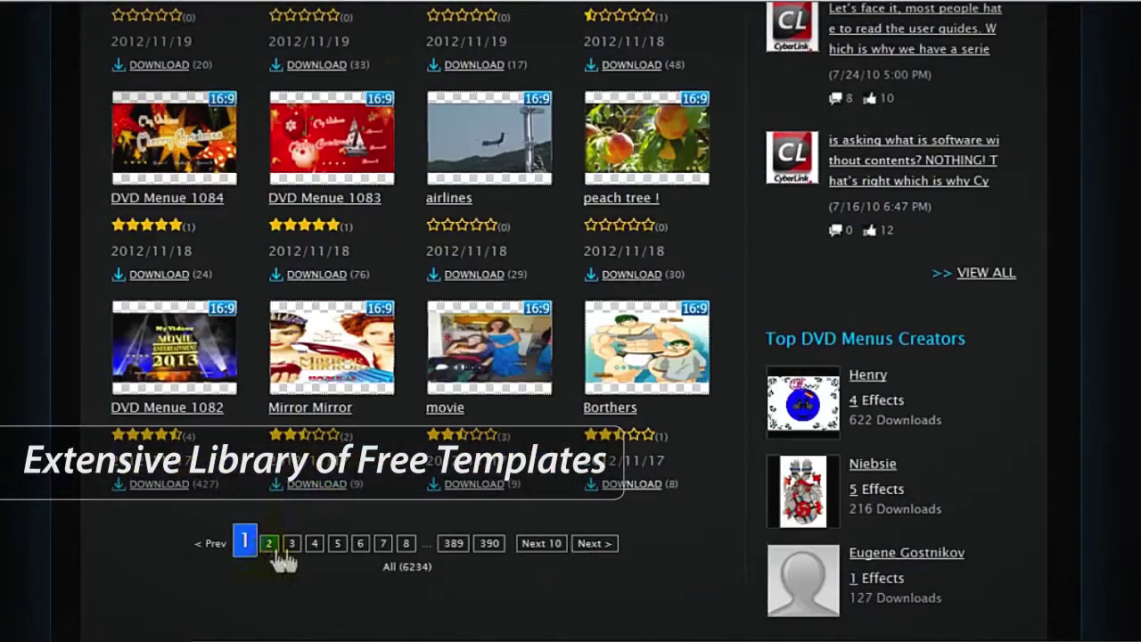
pyautogui.scroll(5, 401, 510)
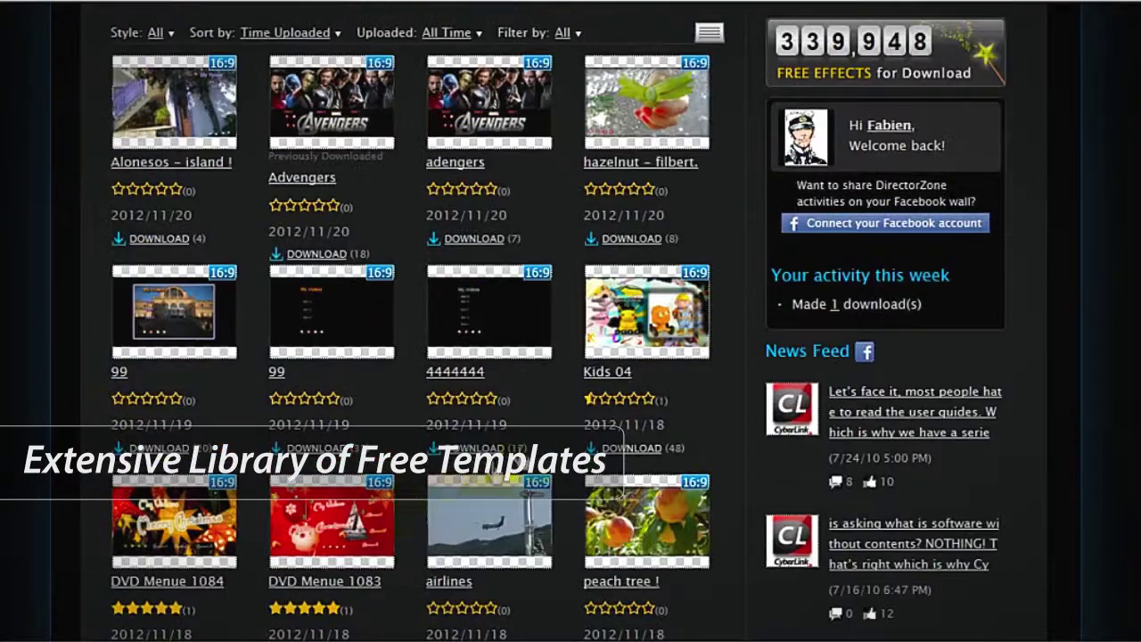
pyautogui.click(640, 335)
pyautogui.click(562, 387)
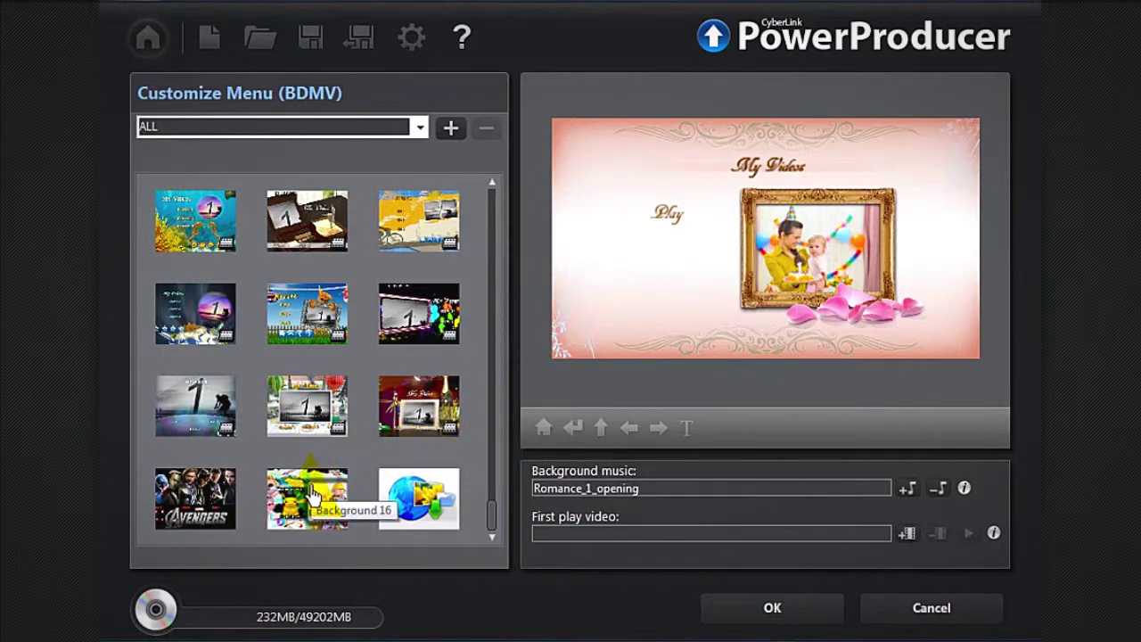
# - Apply the kids clothesline menu template and relabel its Play button 'Play Birthday'
pyautogui.click(331, 320)
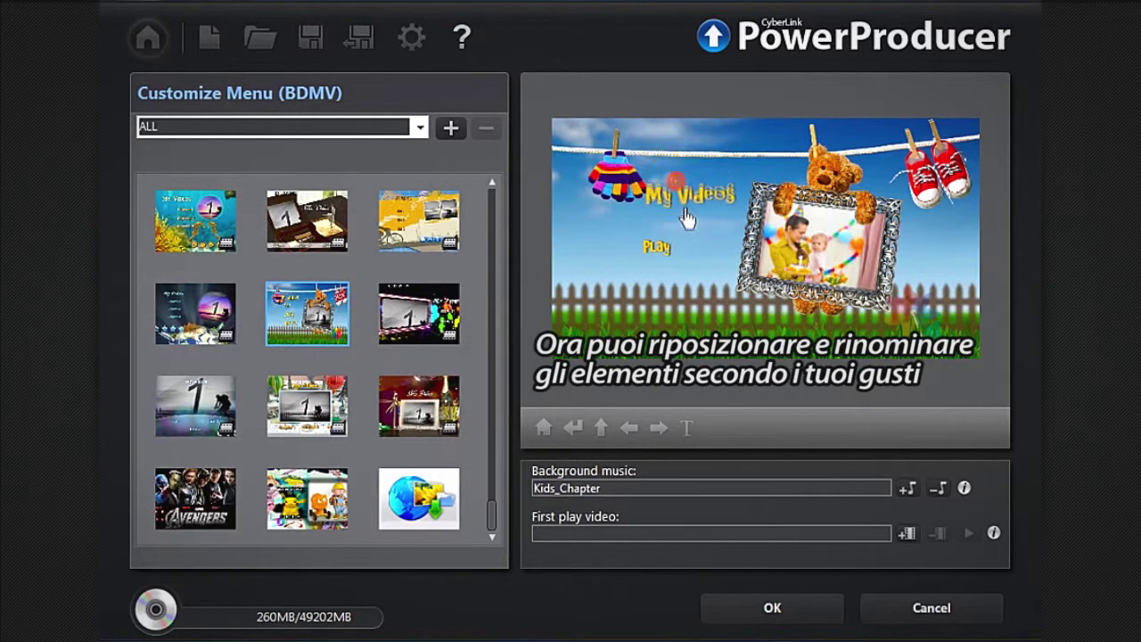
pyautogui.click(671, 246)
pyautogui.write('Birthday')
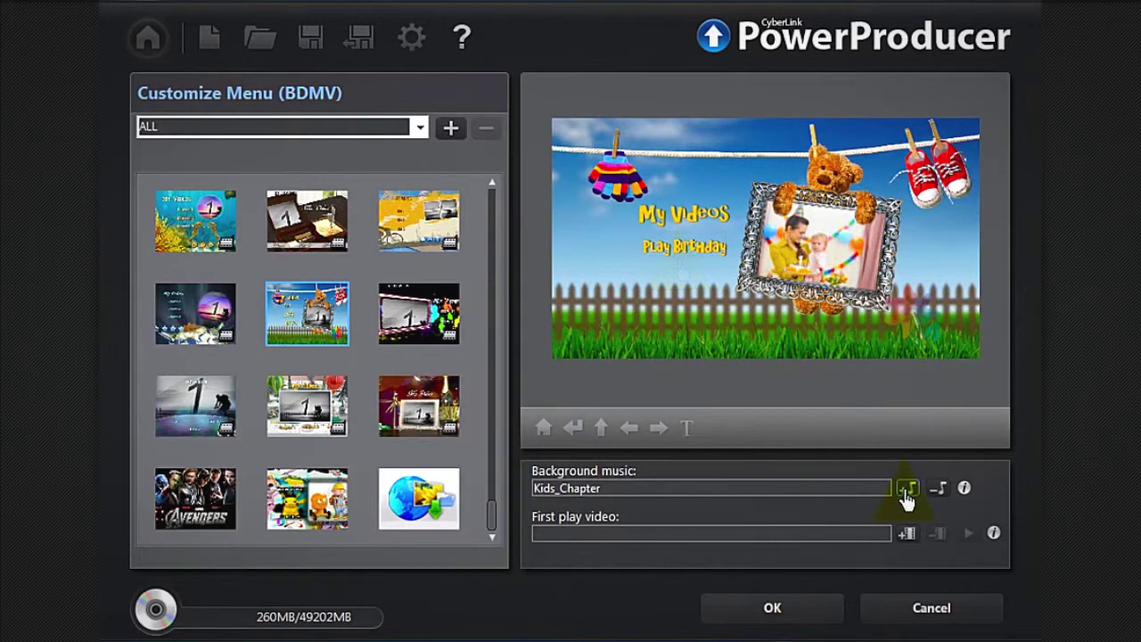
# - Set HAPPY-BIRTHDAY as the menu's background music
pyautogui.click(905, 488)
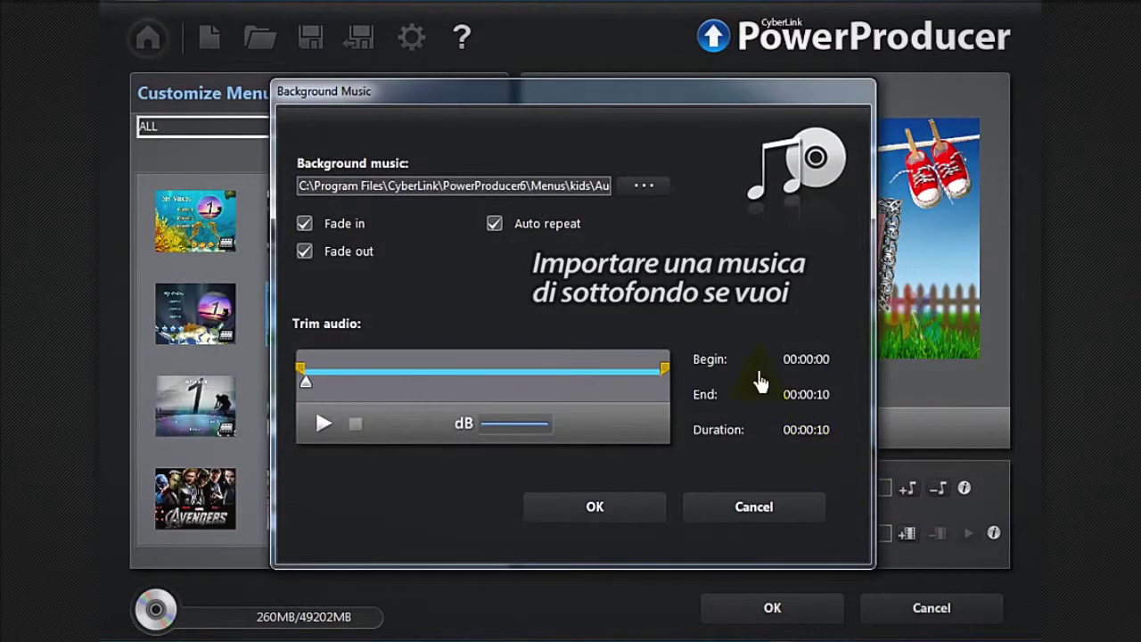
pyautogui.click(648, 187)
pyautogui.doubleClick(555, 240)
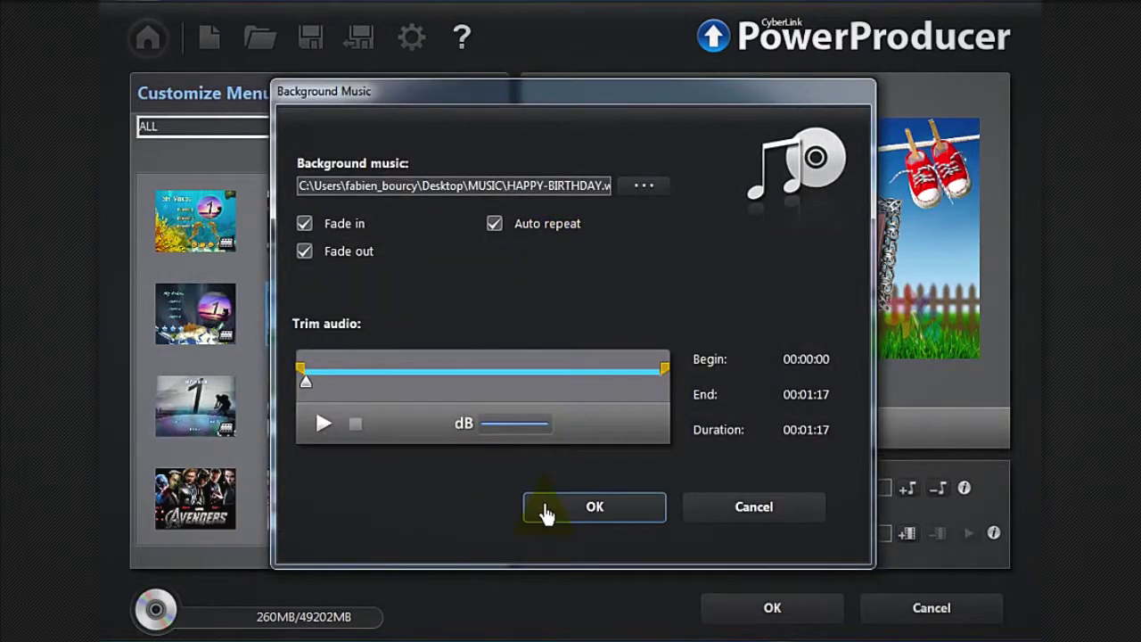
pyautogui.click(544, 506)
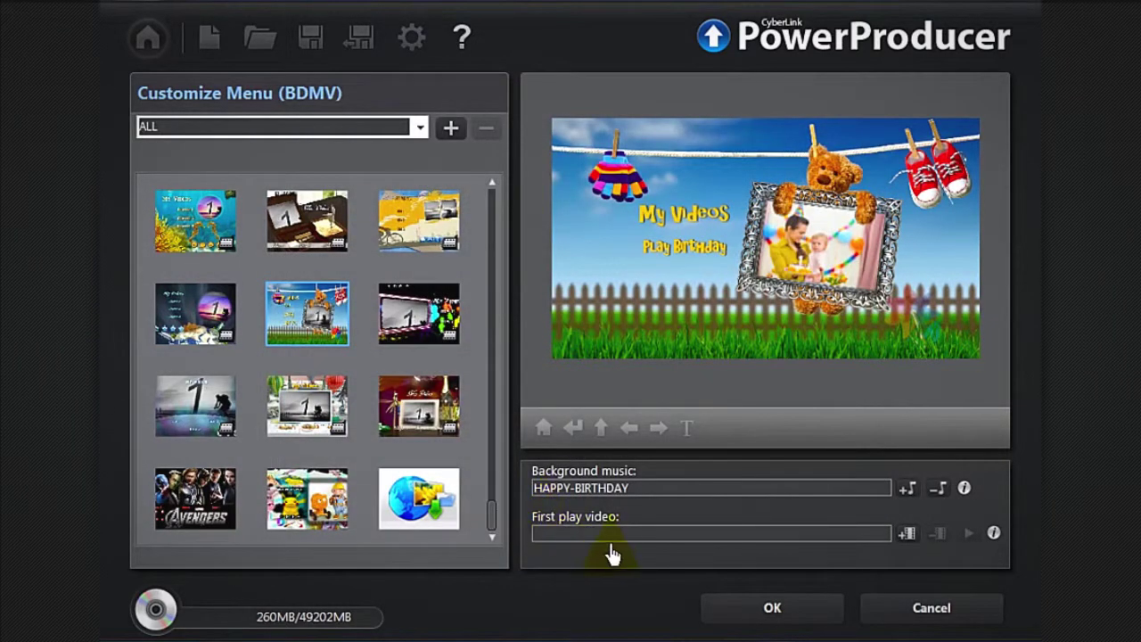
# - Make SISTER the first play video and apply the menu changes
pyautogui.click(906, 533)
pyautogui.click(480, 254)
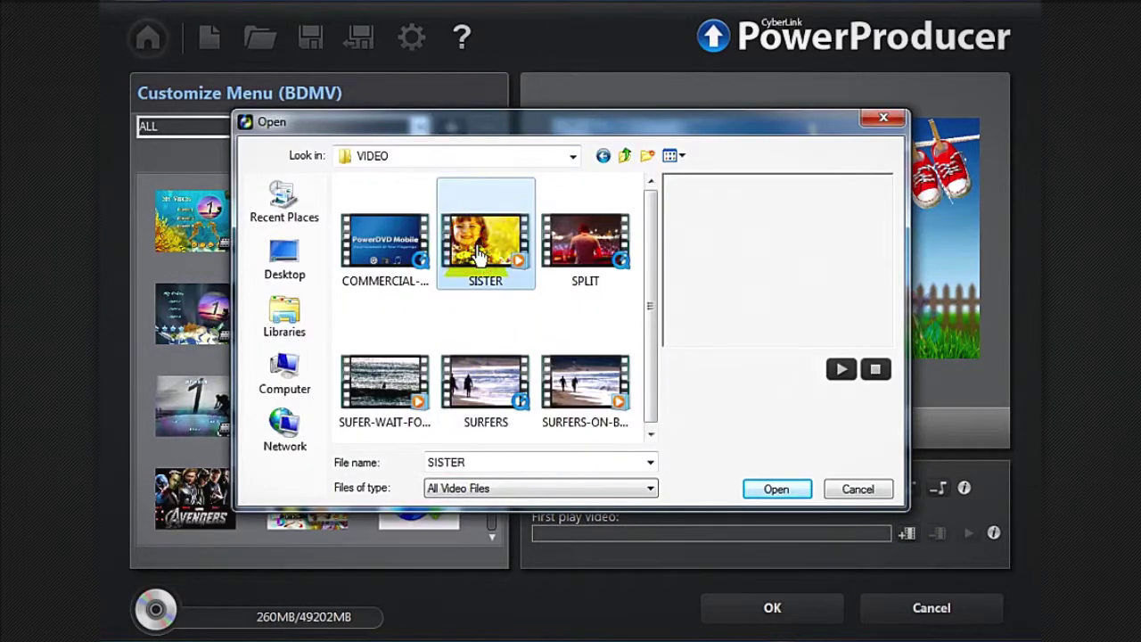
pyautogui.doubleClick(480, 254)
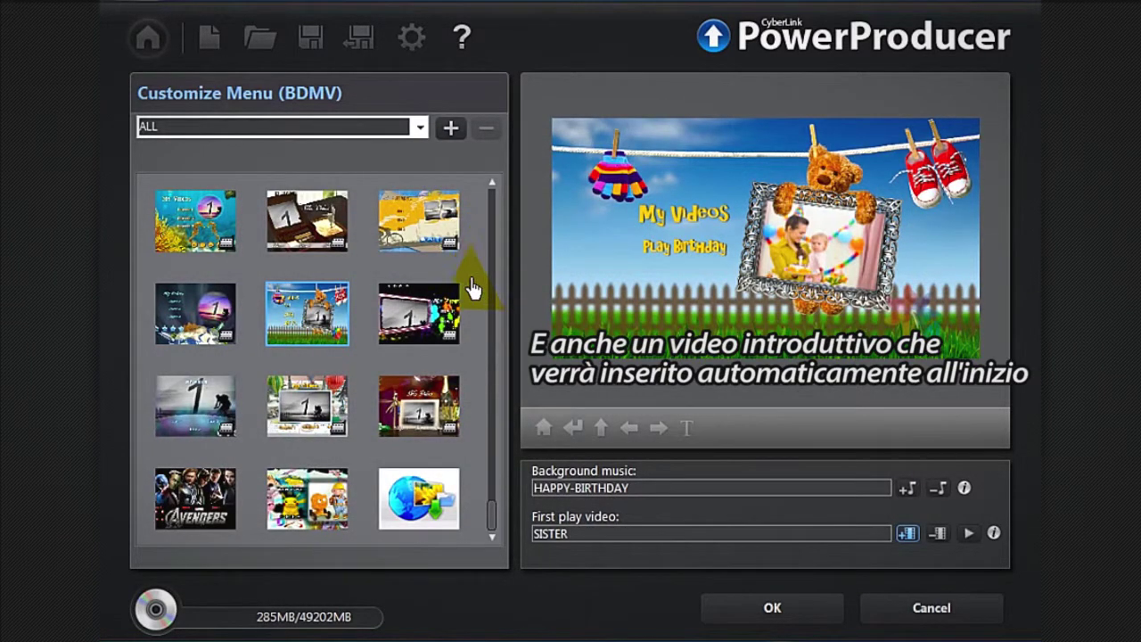
pyautogui.click(731, 610)
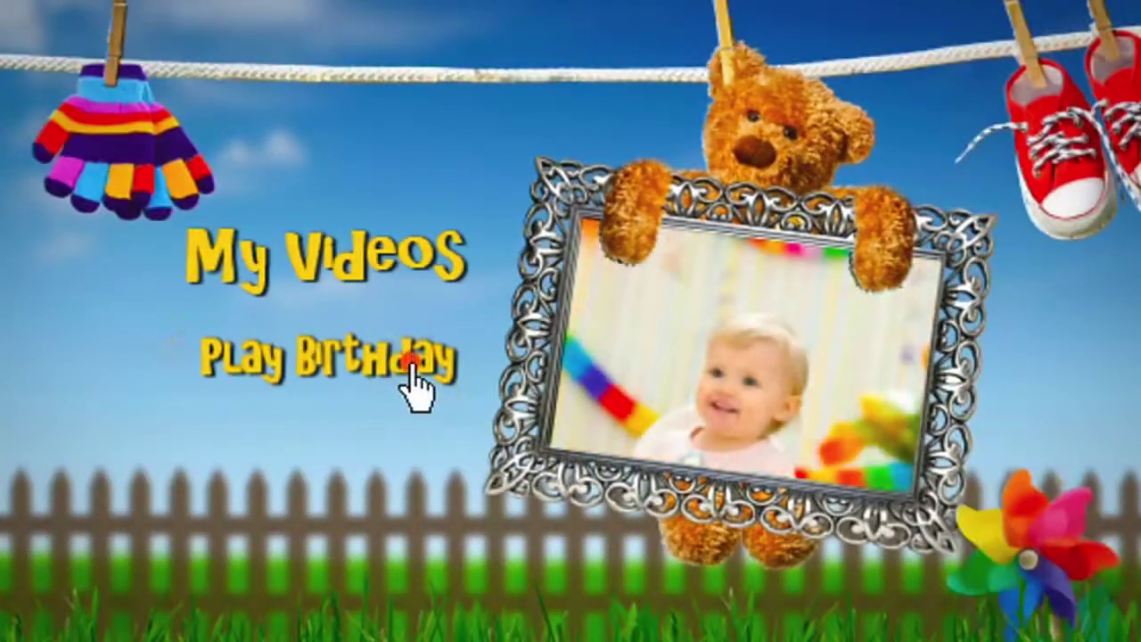
# - Play the birthday video from the menu's Play Birthday button in the preview
pyautogui.click(406, 364)
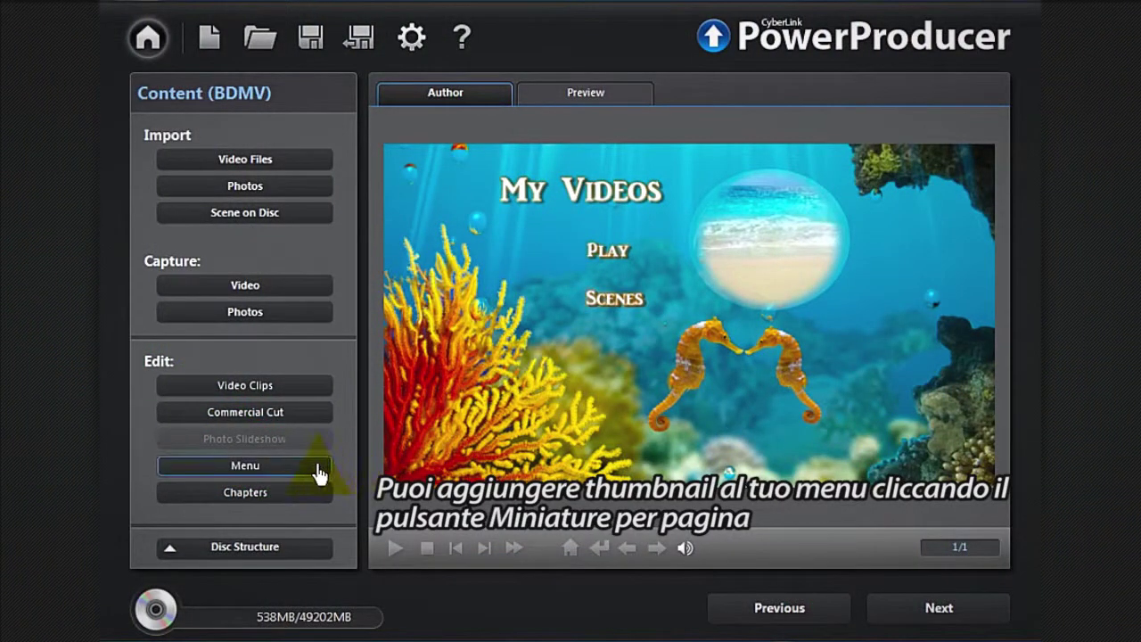
# - Switch the underwater menu layout to three scene thumbnails per page and continue to Final Output
pyautogui.click(319, 474)
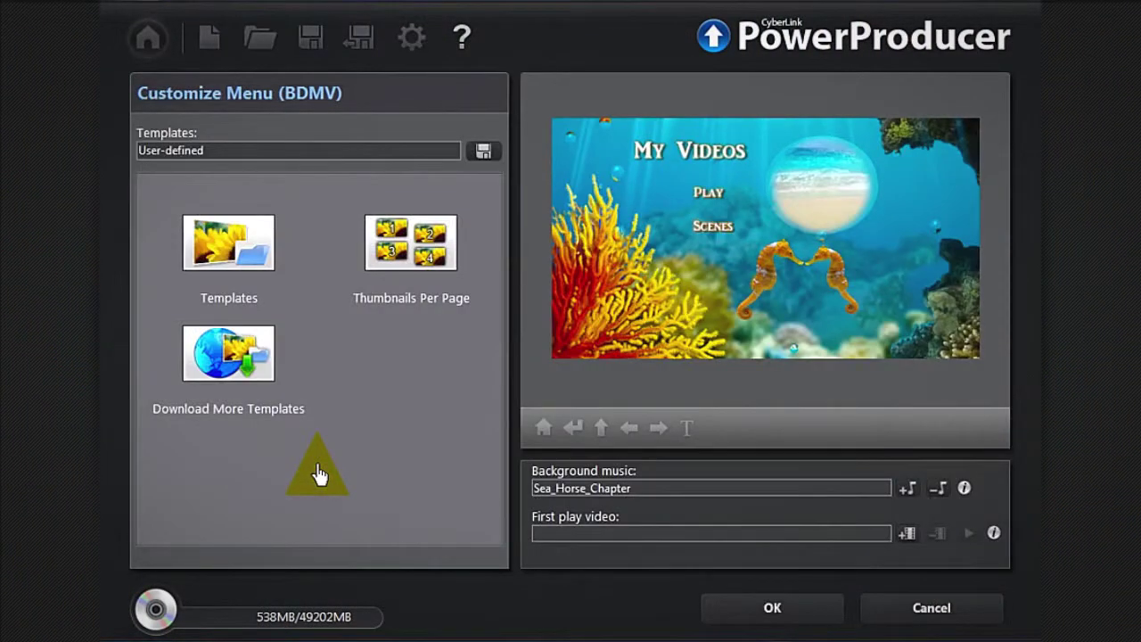
pyautogui.click(443, 256)
pyautogui.click(415, 232)
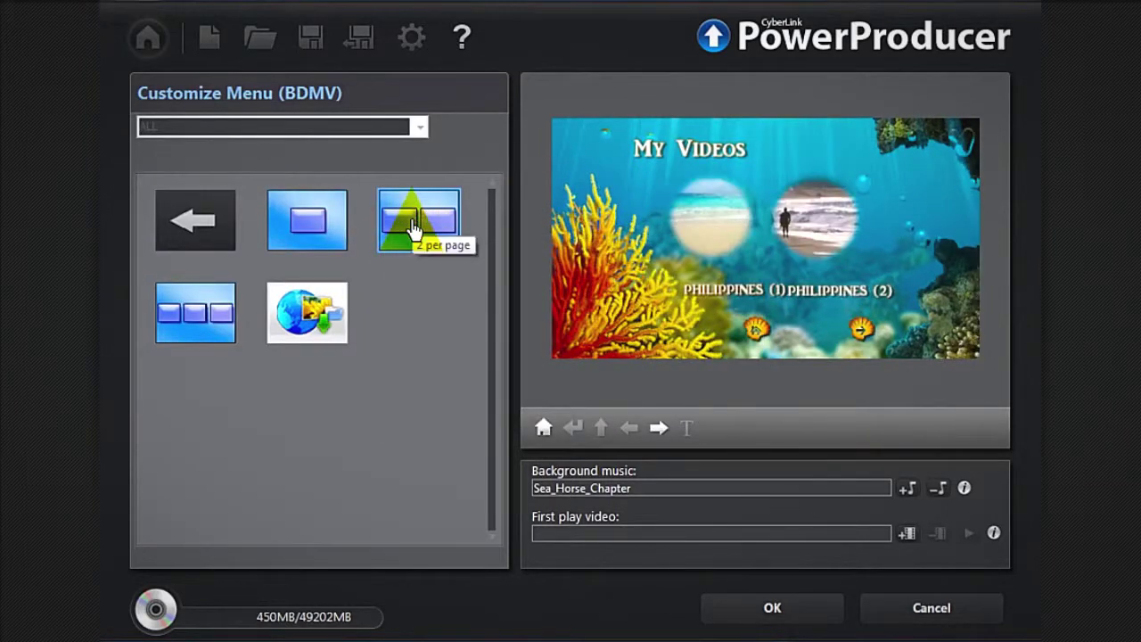
pyautogui.click(192, 321)
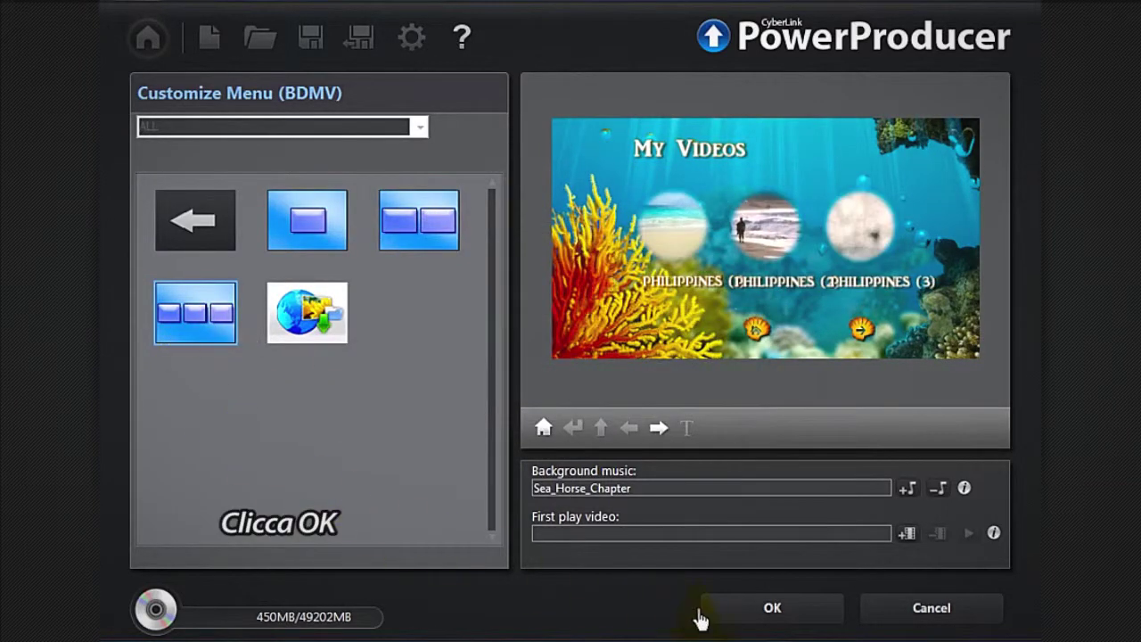
pyautogui.click(701, 613)
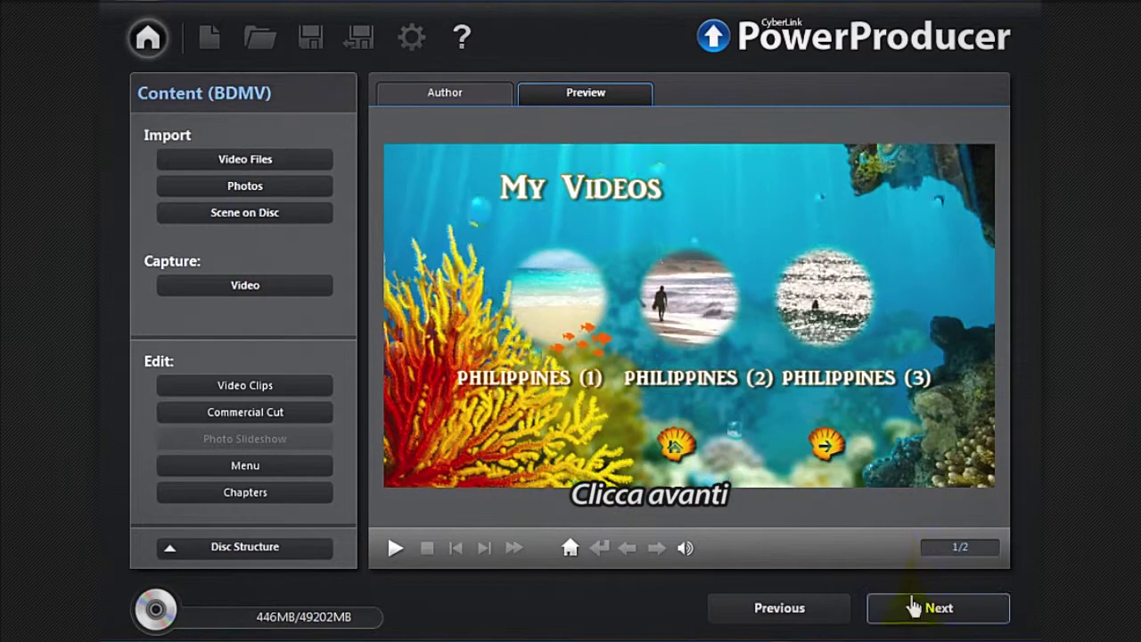
pyautogui.click(914, 606)
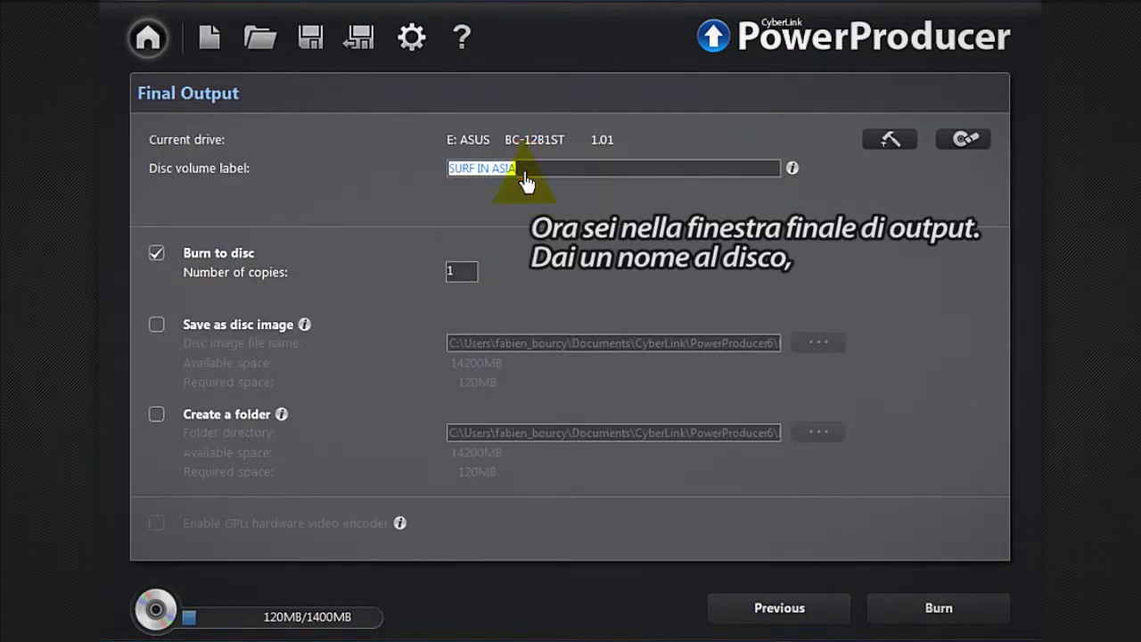
# - Enable both Save as disc image and Create a folder in the Final Output settings
pyautogui.click(156, 330)
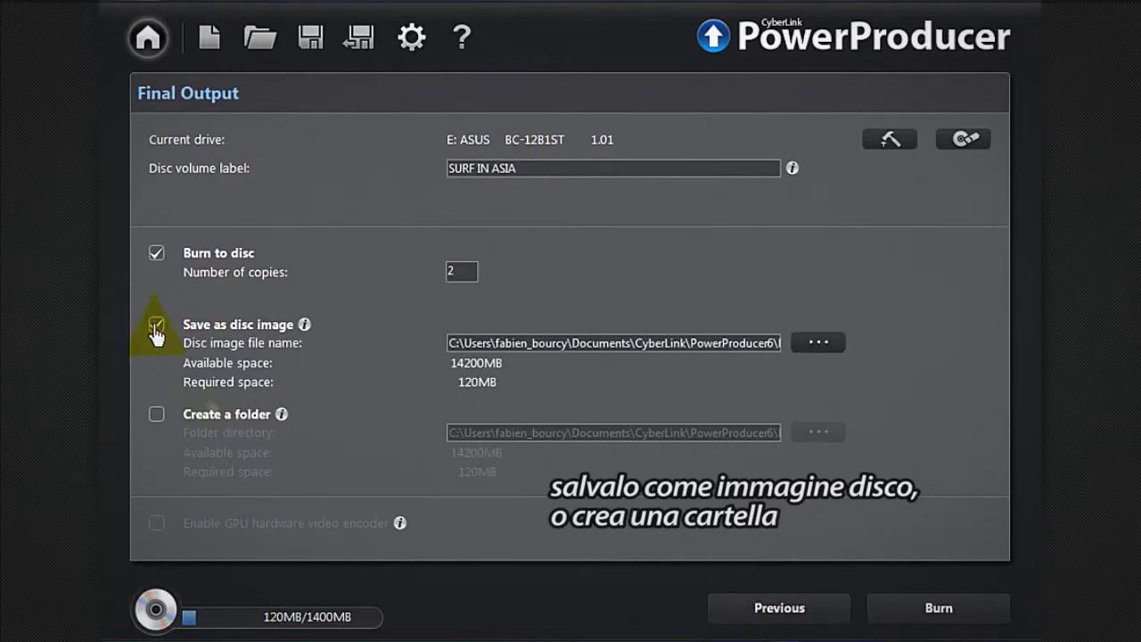
pyautogui.click(155, 417)
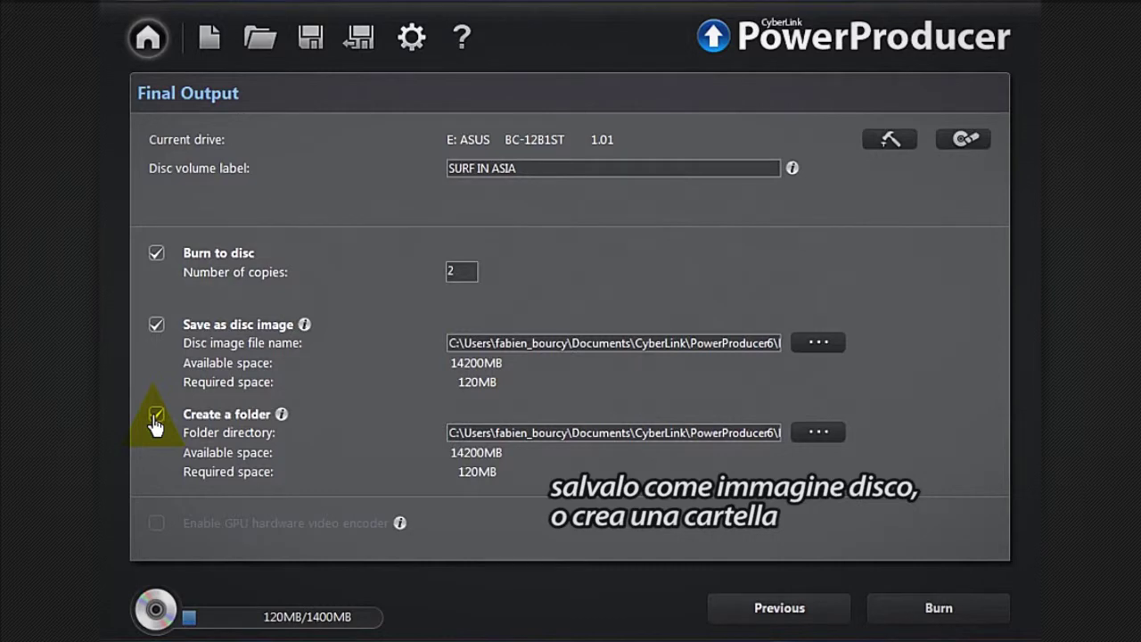